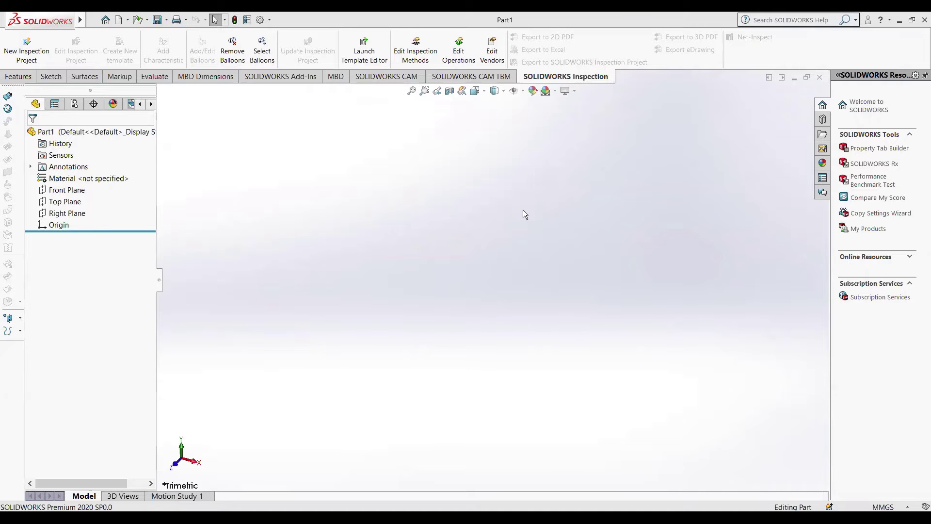
- Orient the view Normal To the Front Plane so it faces the screen head-on
{"action": "left_click", "coordinate": [75, 194]}
{"action": "right_click", "coordinate": [385, 210]}
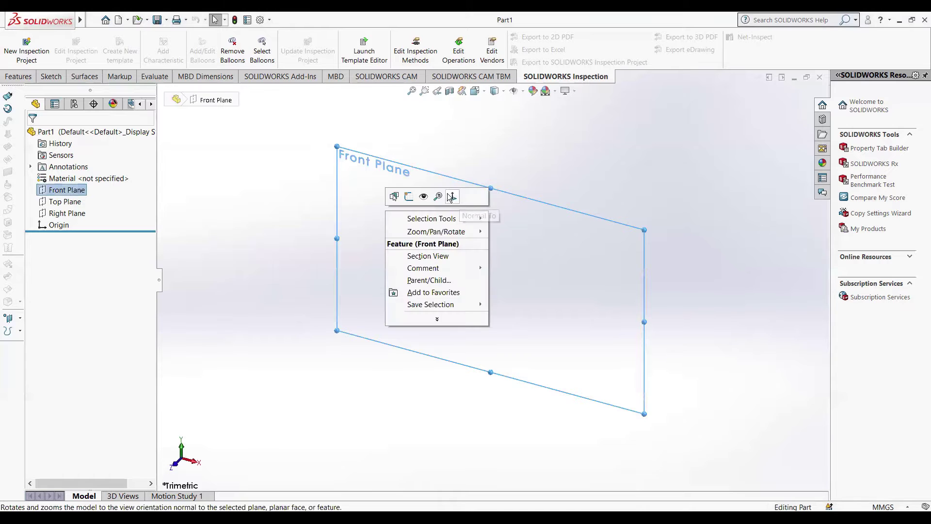
{"action": "left_click", "coordinate": [450, 197]}
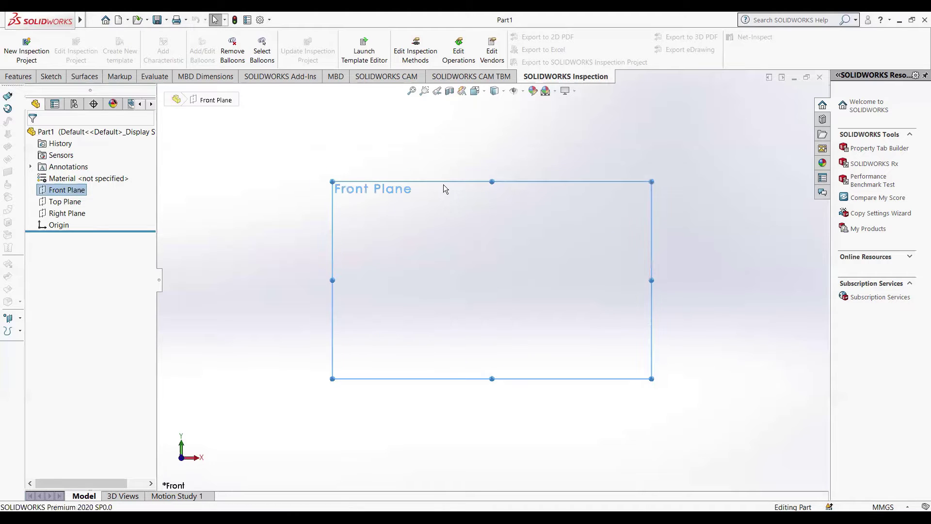
{"action": "left_click", "coordinate": [18, 76]}
- Draw a four-point wavy open spline across the Front Plane
{"action": "left_click", "coordinate": [52, 77]}
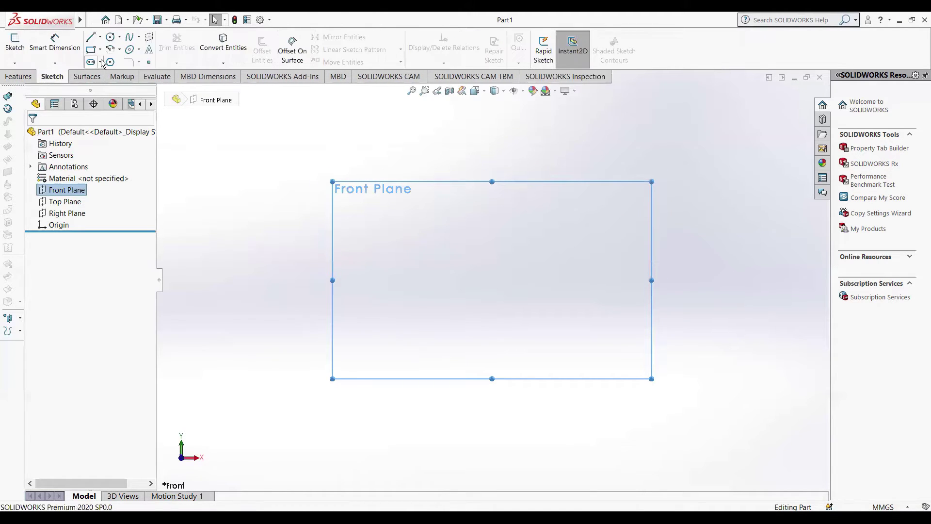
{"action": "left_click", "coordinate": [130, 36]}
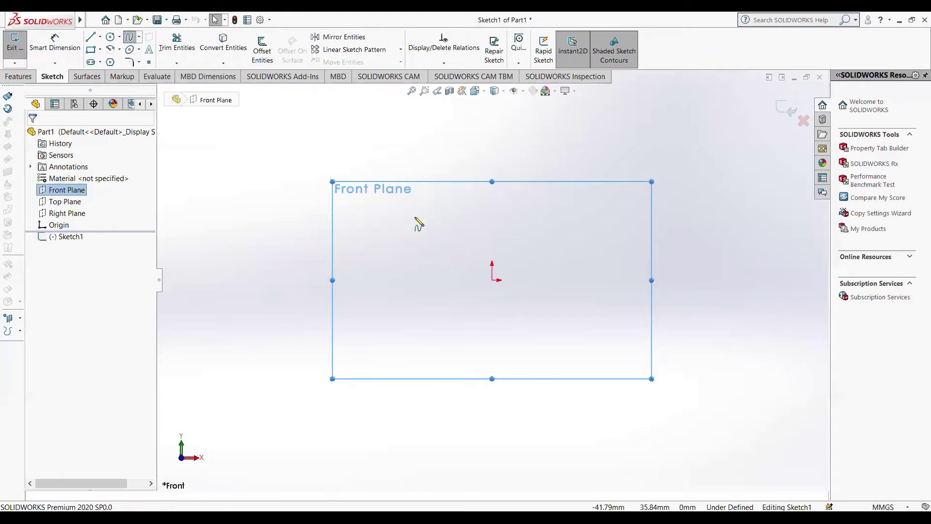
{"action": "left_click", "coordinate": [358, 231]}
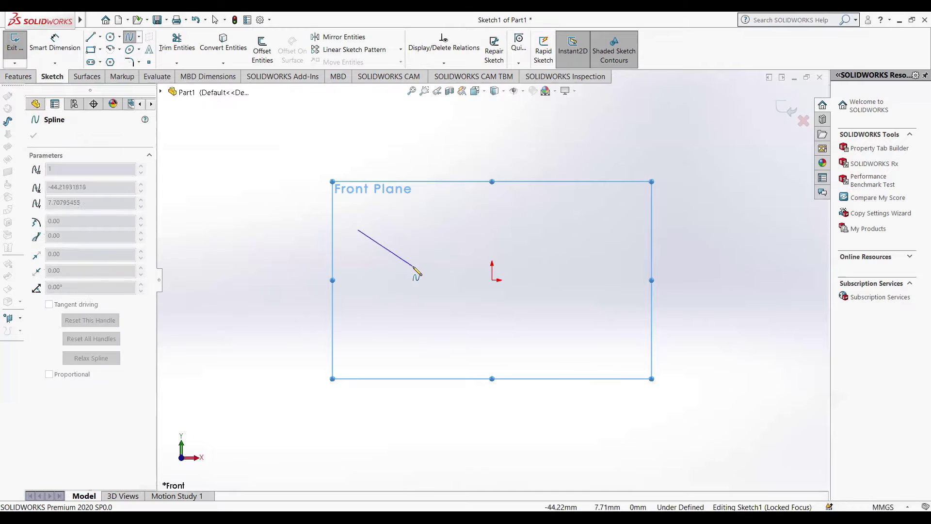
{"action": "left_click", "coordinate": [405, 256]}
{"action": "key", "text": "Escape"}
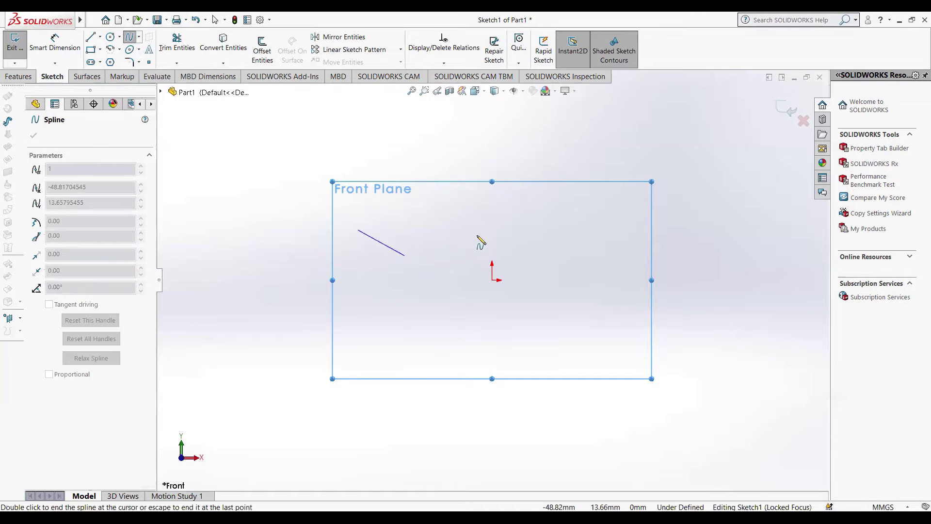
{"action": "left_click", "coordinate": [485, 228]}
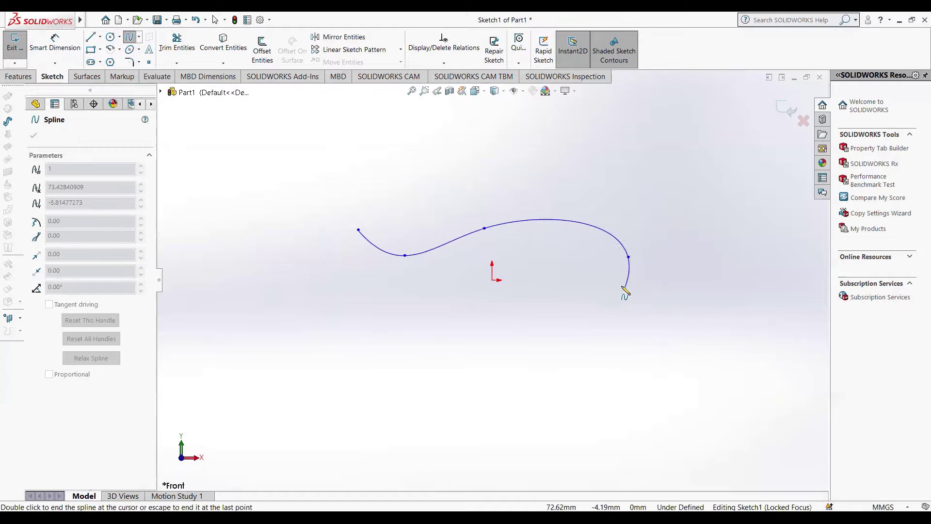
{"action": "key", "text": "Escape"}
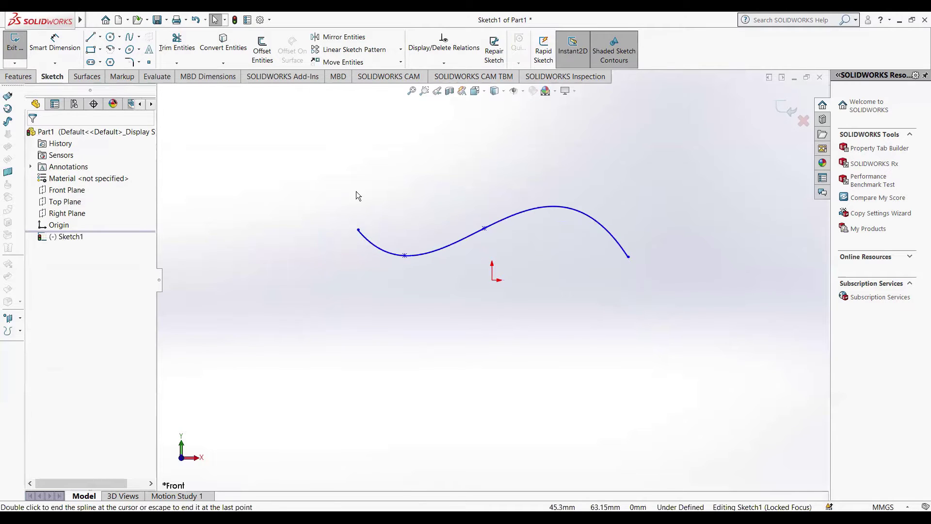
- Add a 200 mm horizontal dimension between the spline's left and right endpoints
{"action": "left_click", "coordinate": [58, 51]}
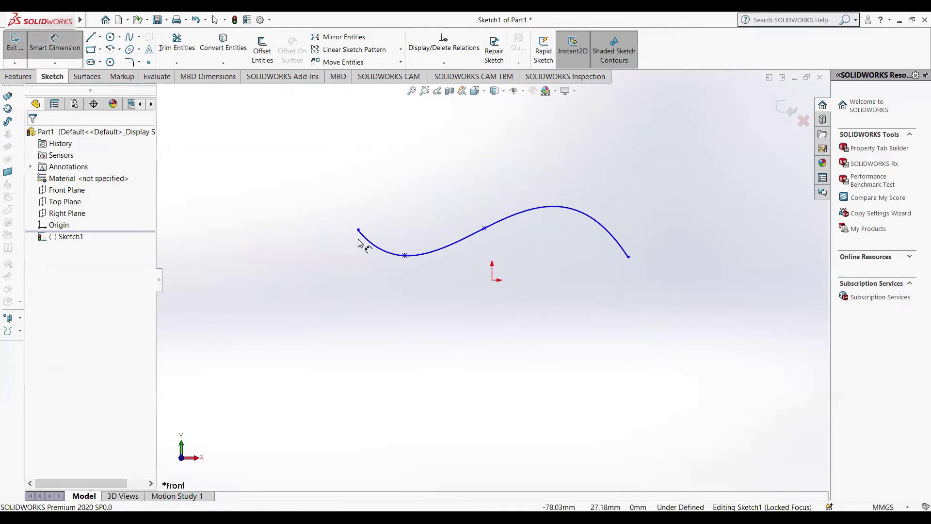
{"action": "left_click", "coordinate": [629, 257]}
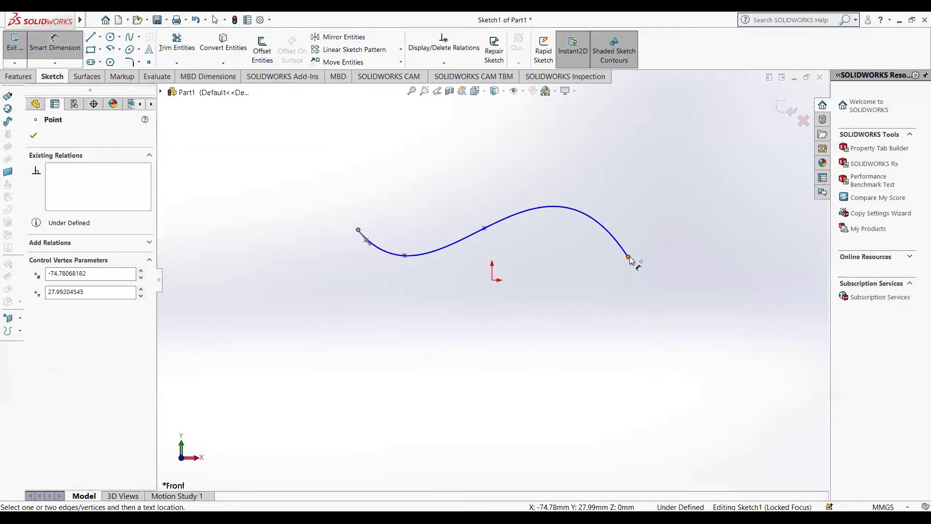
{"action": "left_click", "coordinate": [541, 207]}
{"action": "left_click", "coordinate": [487, 145]}
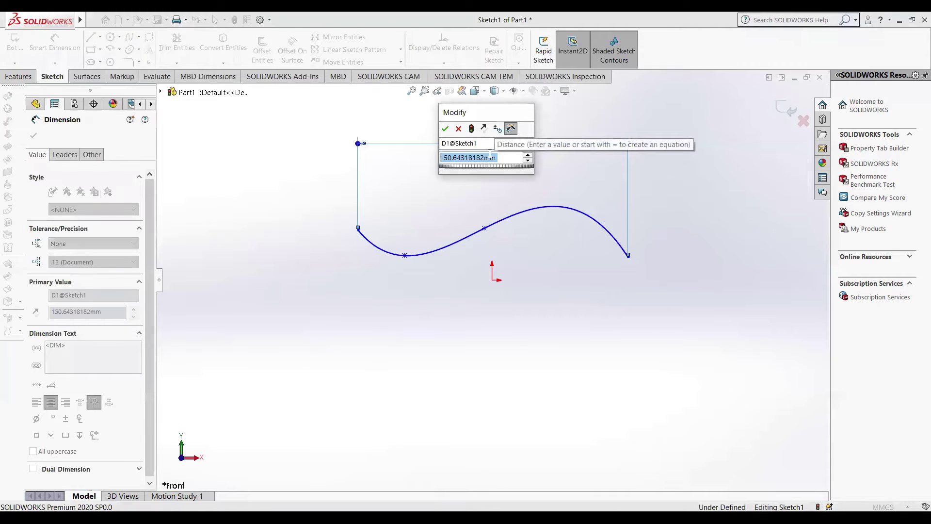
{"action": "type", "text": "200"}
{"action": "key", "text": "Return"}
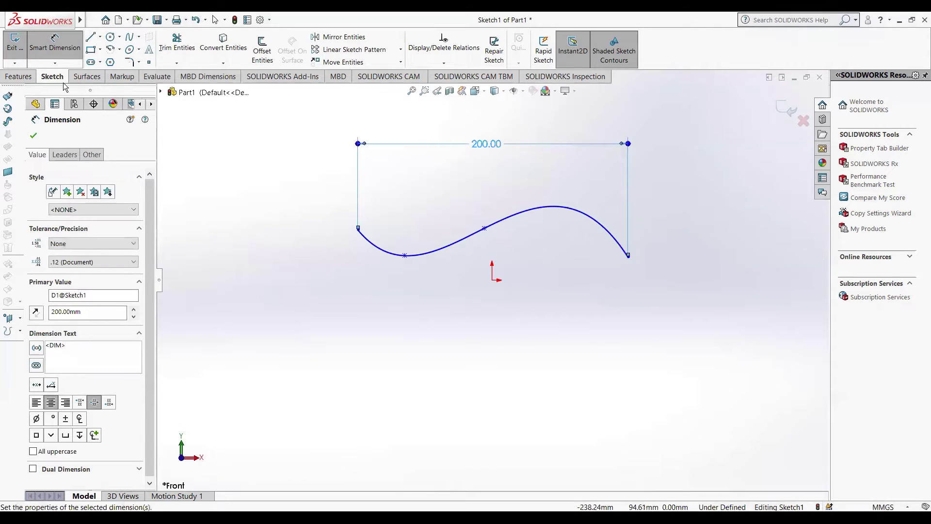
{"action": "key", "text": "Escape"}
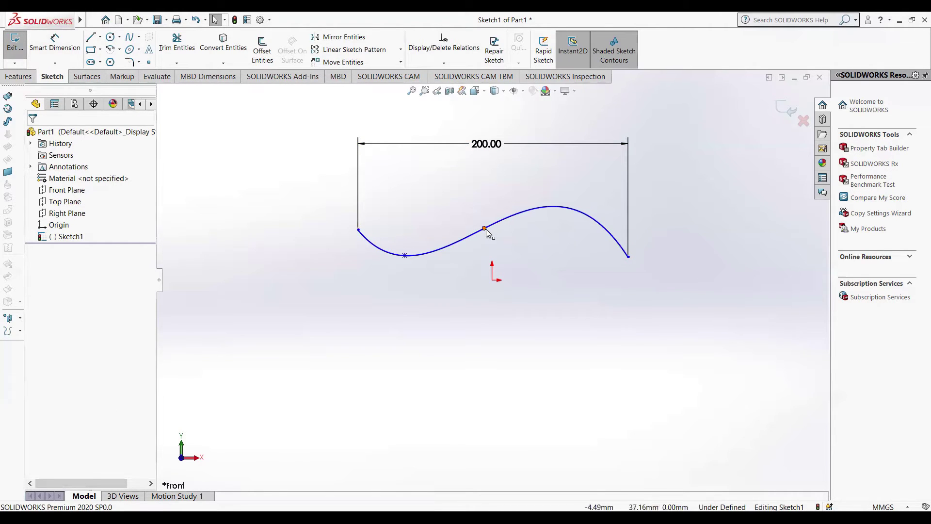
- Drag the spline's middle and left points to flatten it into a gentler wave
{"action": "mouse_move", "coordinate": [484, 228]}
{"action": "left_mouse_down"}
{"action": "mouse_move", "coordinate": [518, 244]}
{"action": "mouse_move", "coordinate": [499, 260]}
{"action": "left_mouse_up"}
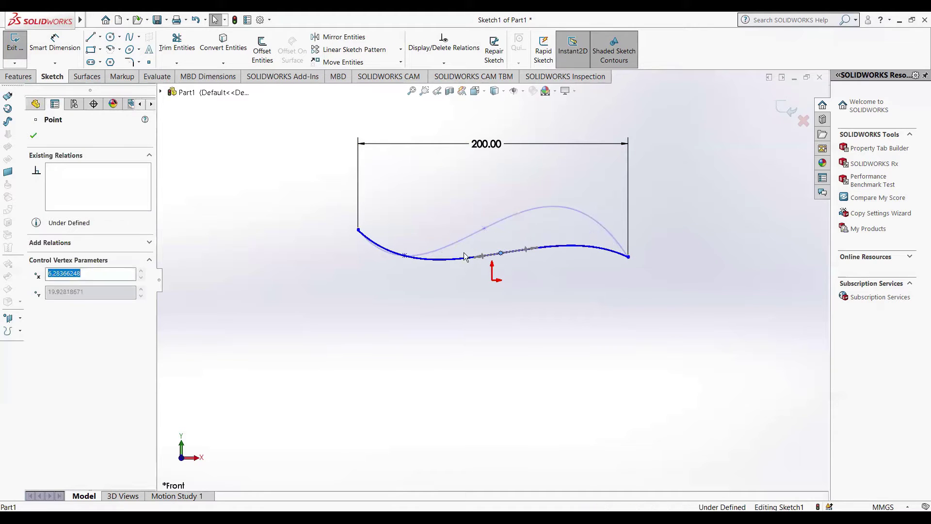
{"action": "left_click", "coordinate": [406, 256]}
{"action": "left_click_drag", "start_coordinate": [406, 256], "coordinate": [380, 255]}
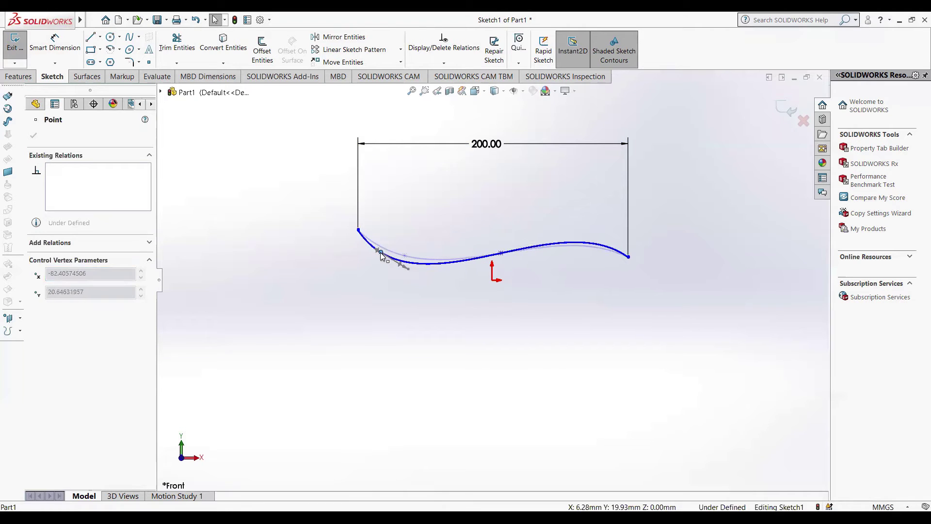
{"action": "left_click_drag", "start_coordinate": [381, 258], "coordinate": [423, 263]}
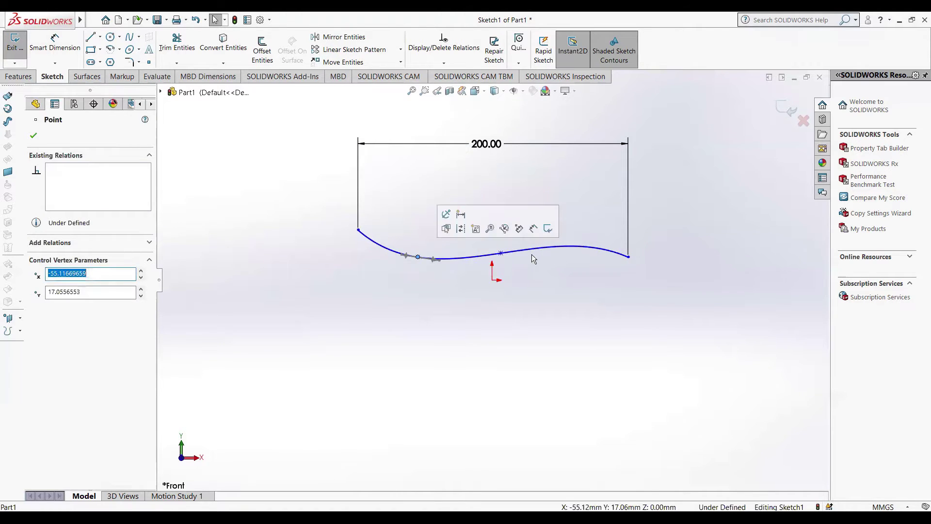
{"action": "mouse_move", "coordinate": [358, 231]}
{"action": "left_mouse_down"}
{"action": "mouse_move", "coordinate": [355, 241]}
{"action": "mouse_move", "coordinate": [368, 237]}
{"action": "left_mouse_up"}
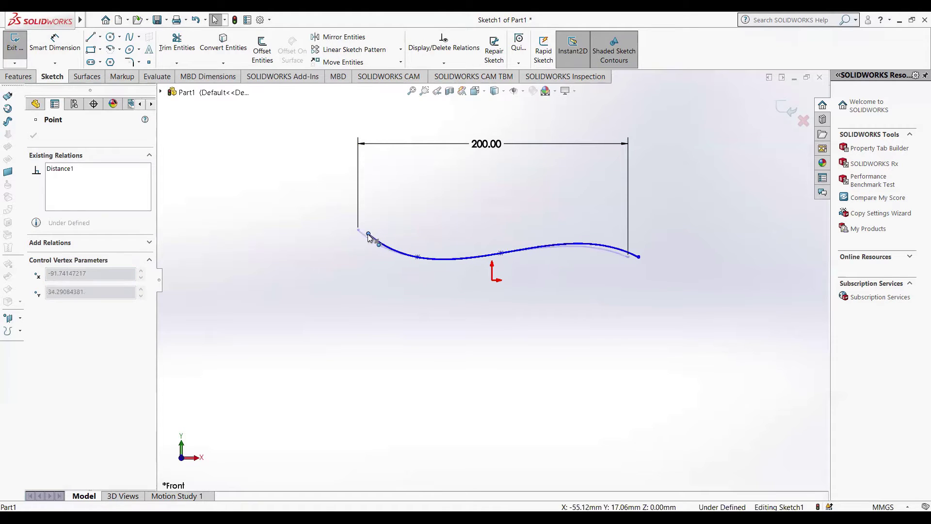
{"action": "left_click", "coordinate": [594, 314]}
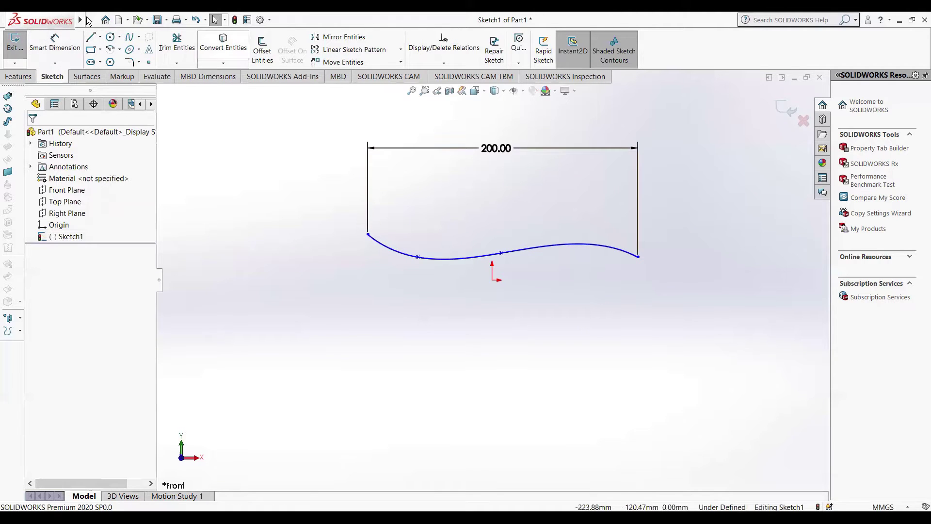
- Dimension the left endpoint to the first interior spline point as 40 mm horizontally
{"action": "left_click", "coordinate": [53, 52]}
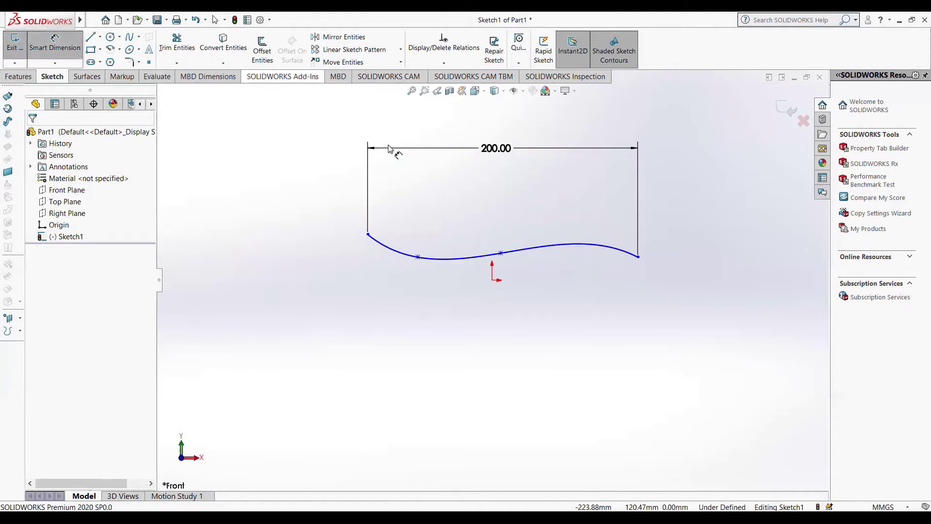
{"action": "left_click", "coordinate": [370, 235]}
{"action": "left_click", "coordinate": [417, 256]}
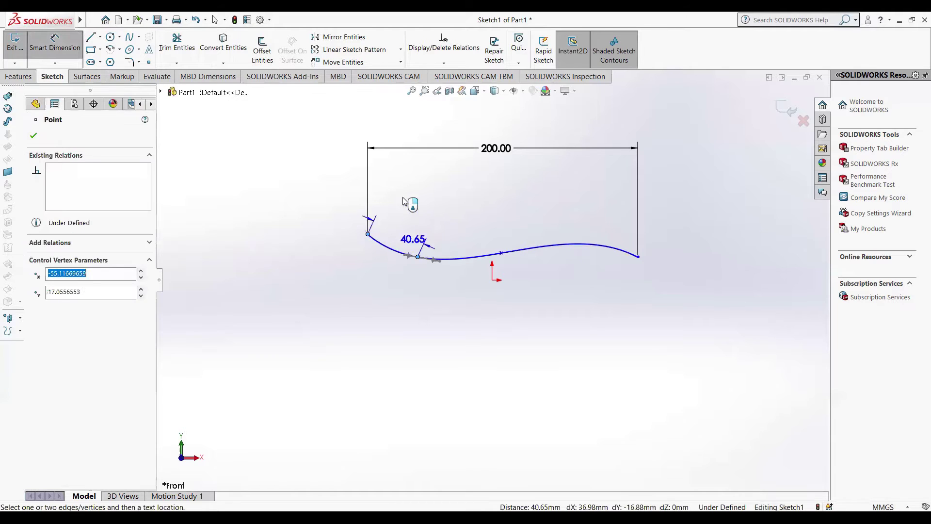
{"action": "left_click", "coordinate": [392, 128]}
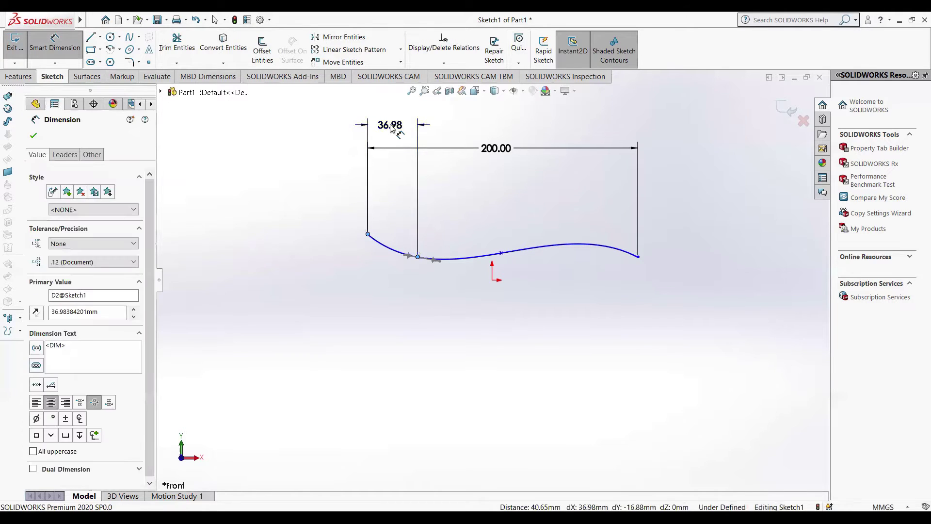
{"action": "type", "text": "40"}
{"action": "key", "text": "Return"}
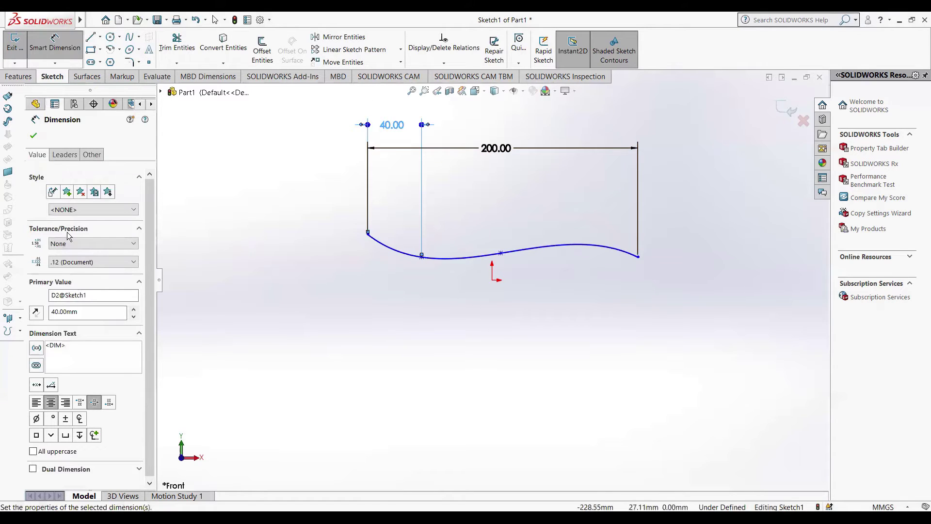
{"action": "left_click", "coordinate": [218, 252]}
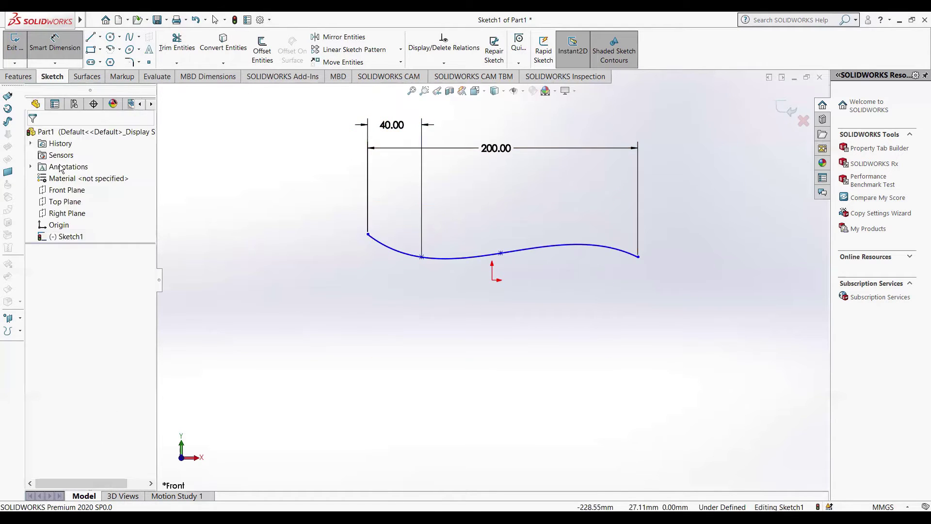
{"action": "key", "text": "Escape"}
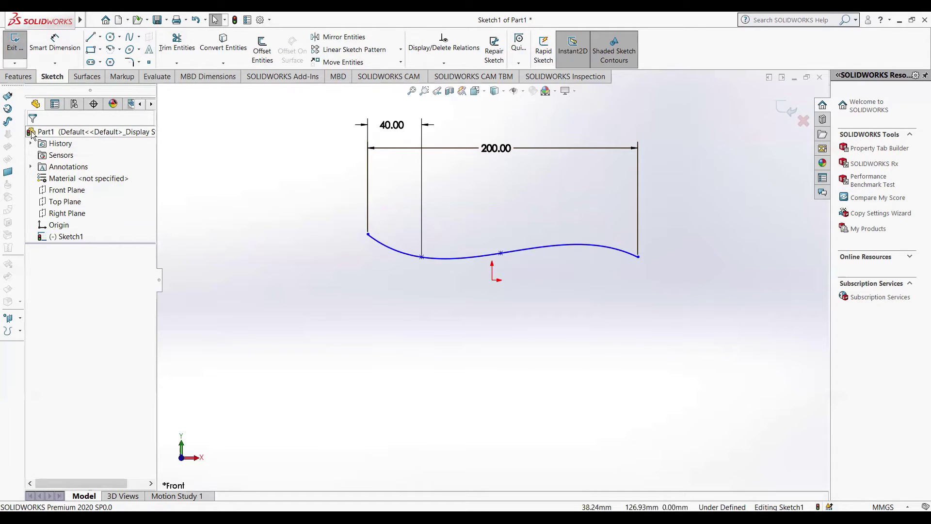
- Create an Extruded Surface from the spline with a Blind depth of 110 mm
{"action": "left_click", "coordinate": [7, 99]}
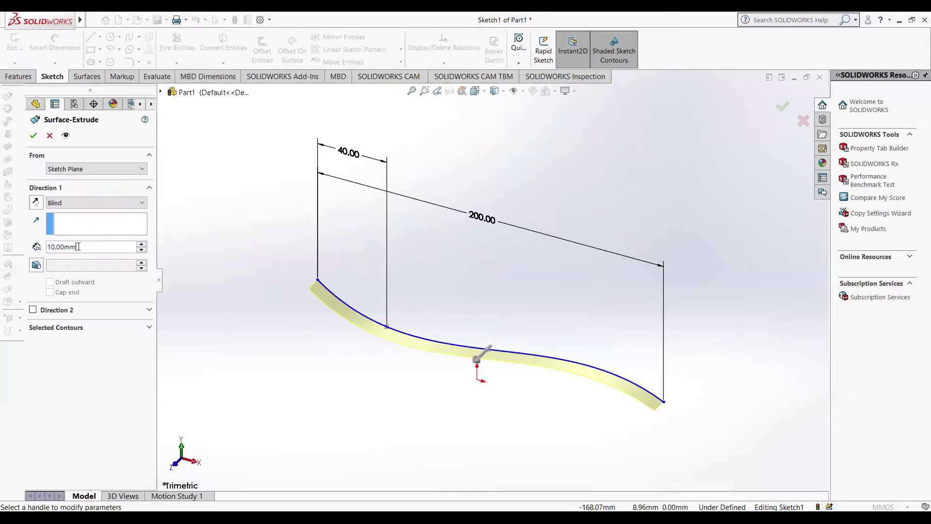
{"action": "double_click", "coordinate": [78, 246]}
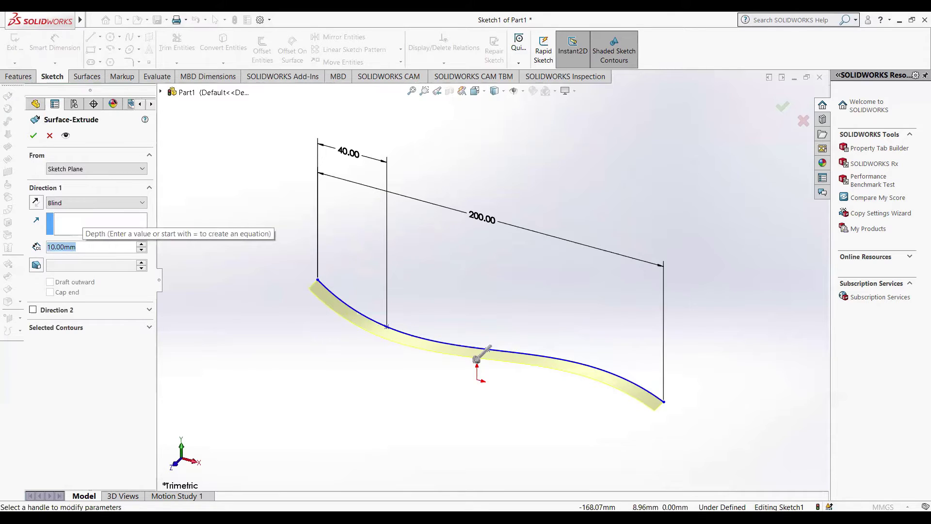
{"action": "type", "text": "110"}
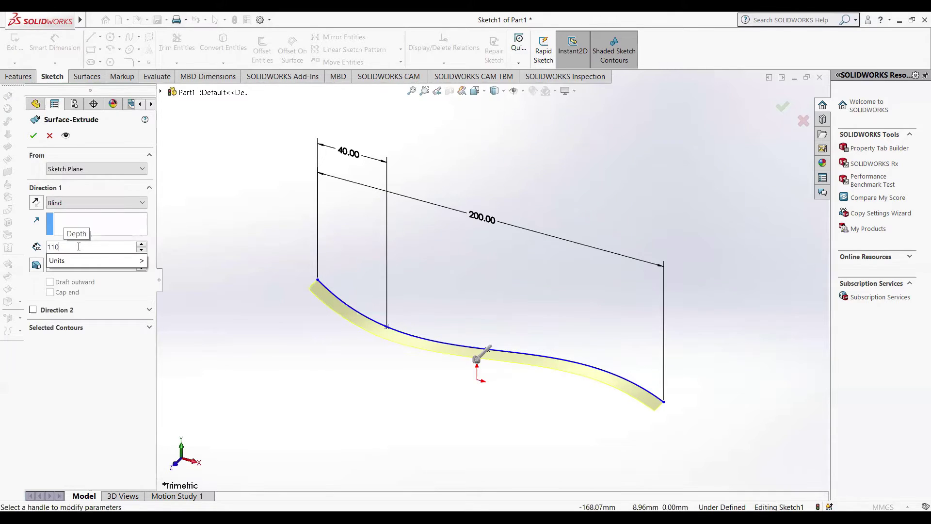
{"action": "key", "text": "Return"}
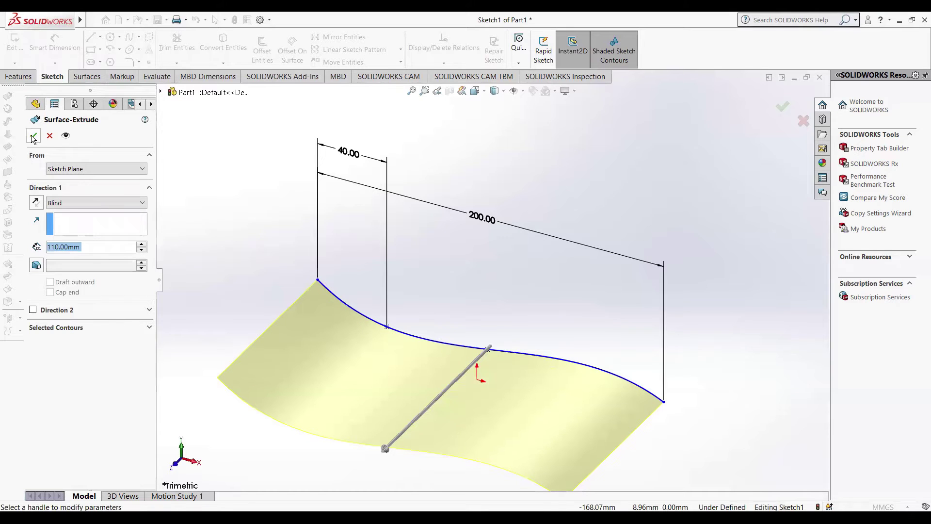
{"action": "left_click", "coordinate": [33, 136]}
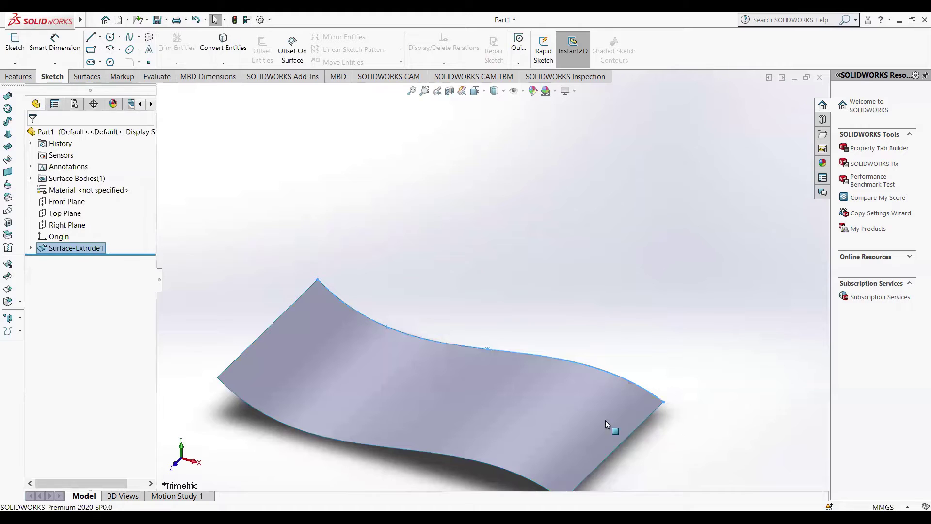
- Zoom and orbit to view the whole wavy surface, then show the Features tools
{"action": "scroll", "coordinate": [419, 354], "scroll_direction": "up", "scroll_amount": 2}
{"action": "mouse_move", "coordinate": [626, 446]}
{"action": "middle_mouse_down"}
{"action": "mouse_move", "coordinate": [639, 455]}
{"action": "mouse_move", "coordinate": [518, 402]}
{"action": "middle_mouse_up"}
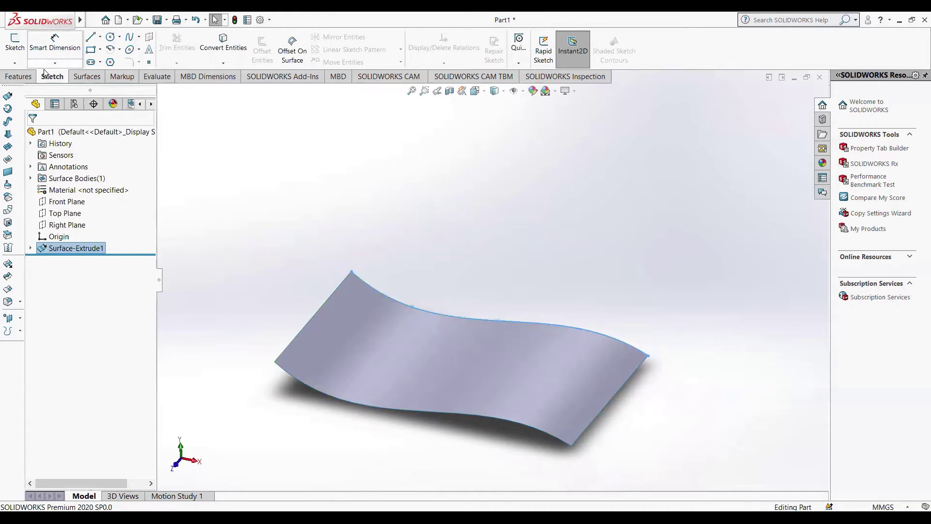
{"action": "left_click", "coordinate": [18, 77]}
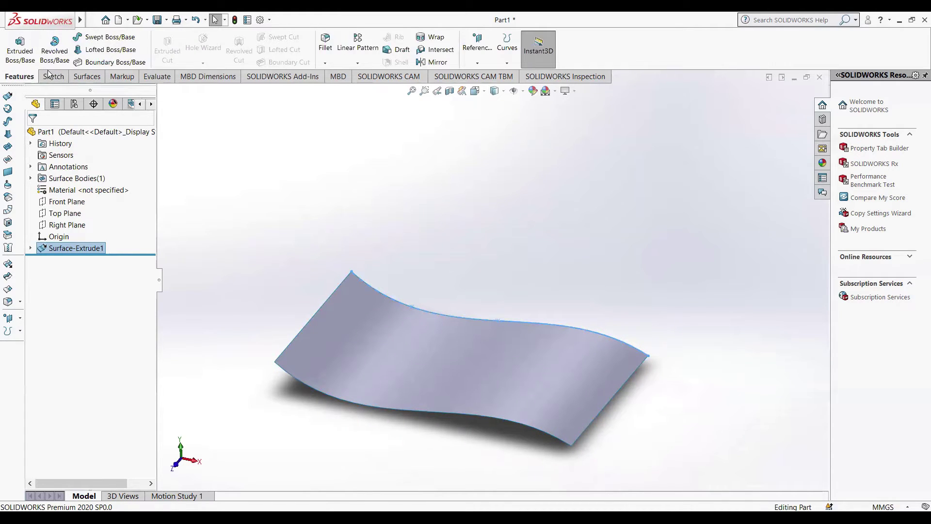
- Create reference Plane1 offset 100 mm from the Top Plane, tilting the view to see it
{"action": "left_click", "coordinate": [473, 68]}
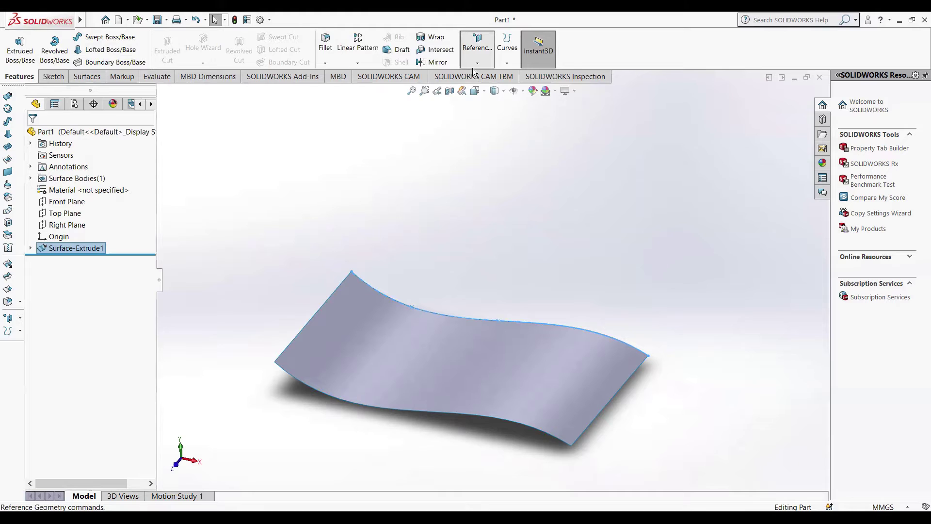
{"action": "left_click", "coordinate": [473, 68]}
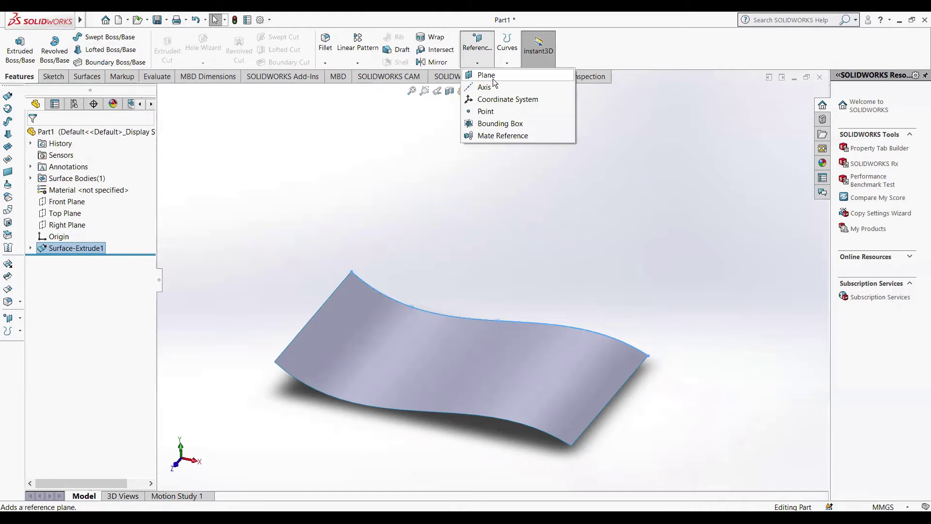
{"action": "left_click", "coordinate": [493, 79]}
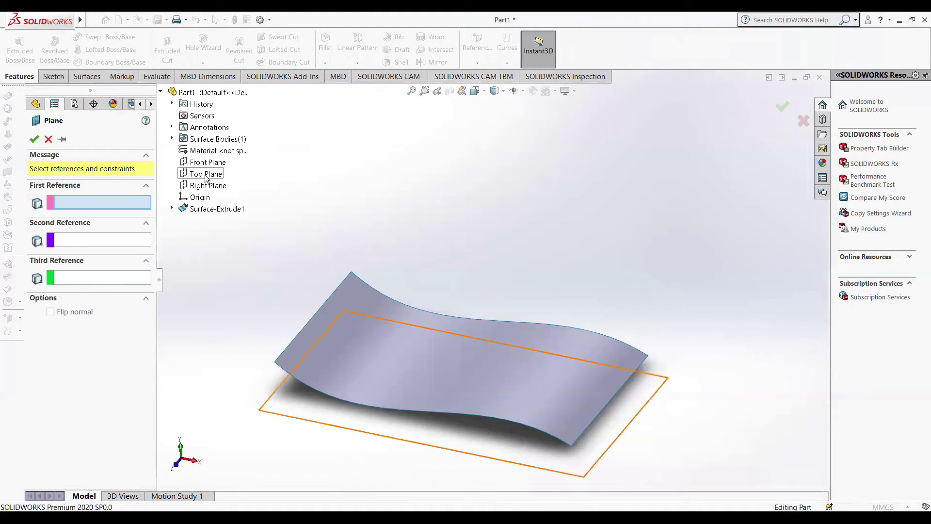
{"action": "left_click", "coordinate": [206, 175]}
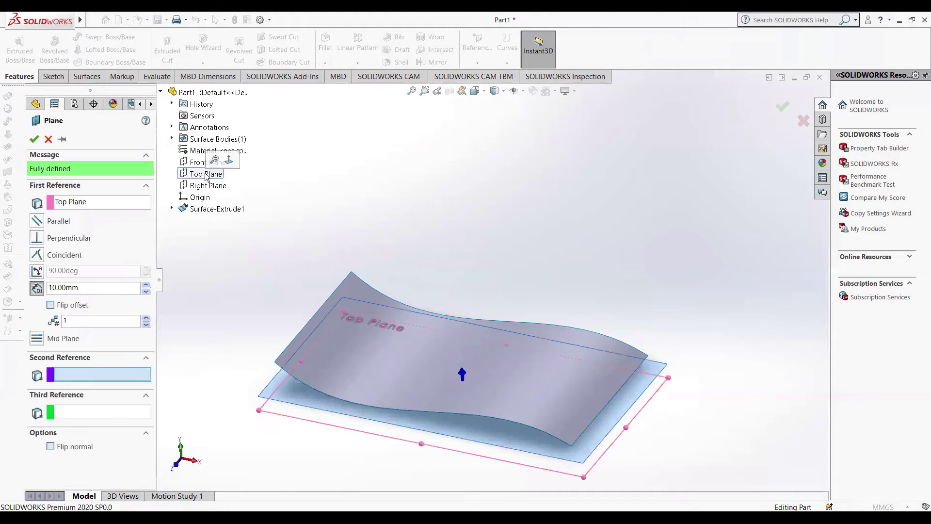
{"action": "double_click", "coordinate": [85, 292]}
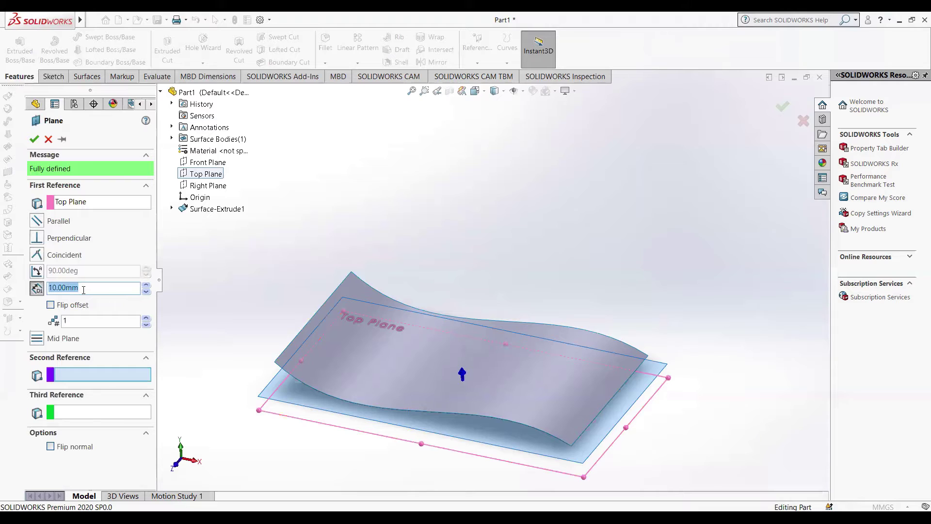
{"action": "type", "text": "100"}
{"action": "key", "text": "Return"}
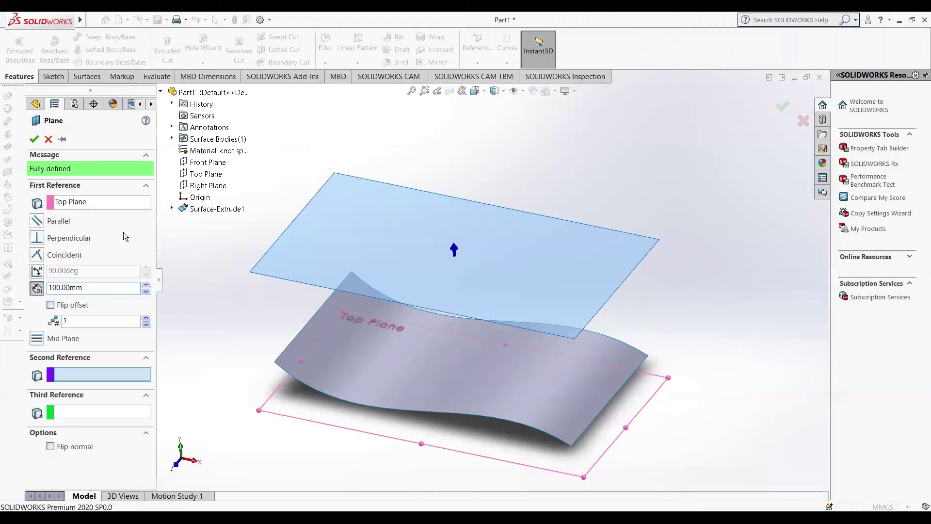
{"action": "left_click", "coordinate": [34, 138]}
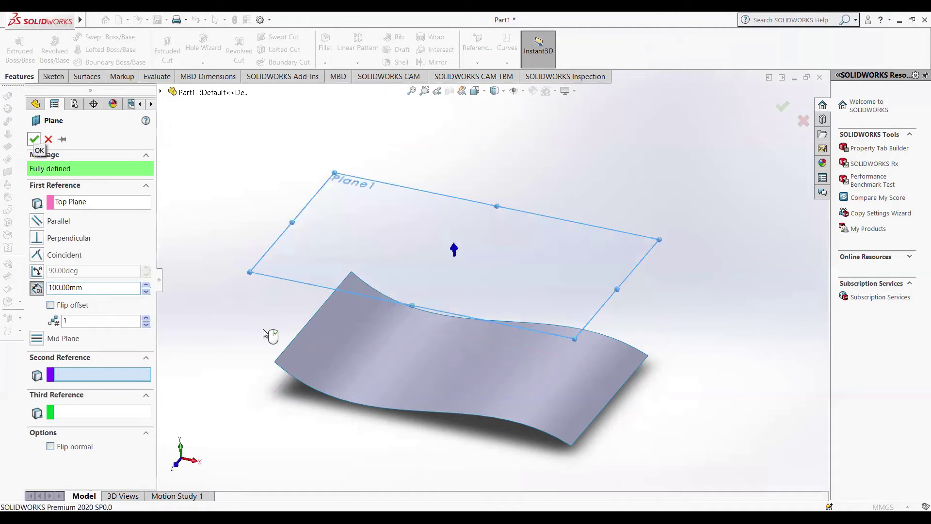
{"action": "middle_click_drag", "start_coordinate": [239, 322], "coordinate": [251, 350]}
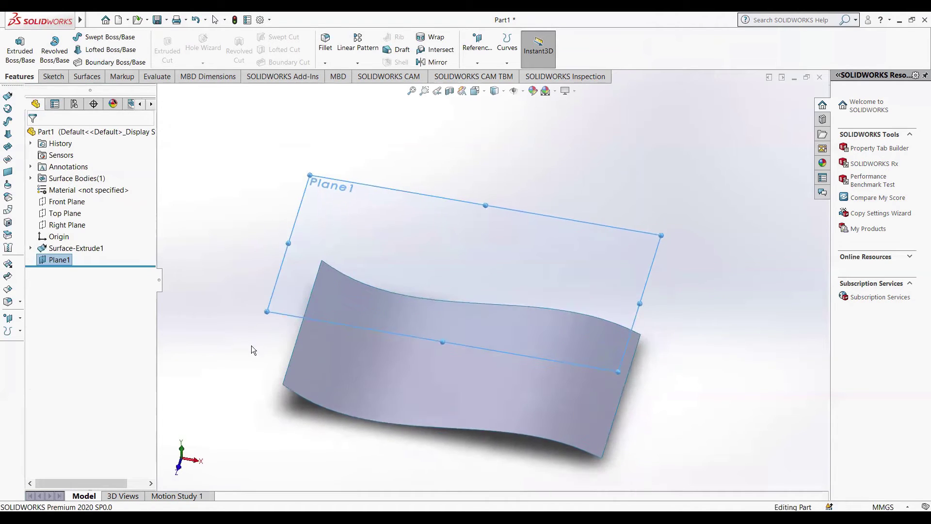
- View Plane1 face-on and draw the bent handle polyline with a peak and long straight run
{"action": "right_click", "coordinate": [354, 270]}
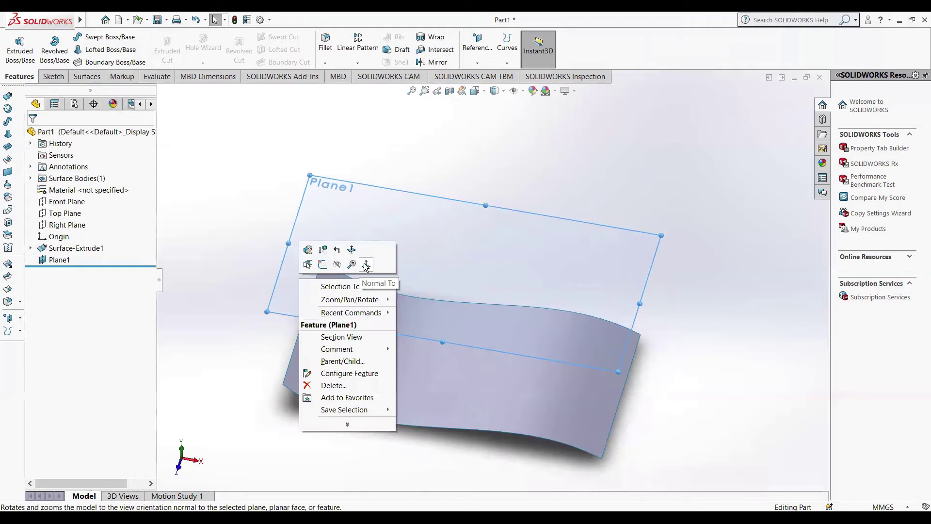
{"action": "left_click", "coordinate": [365, 256]}
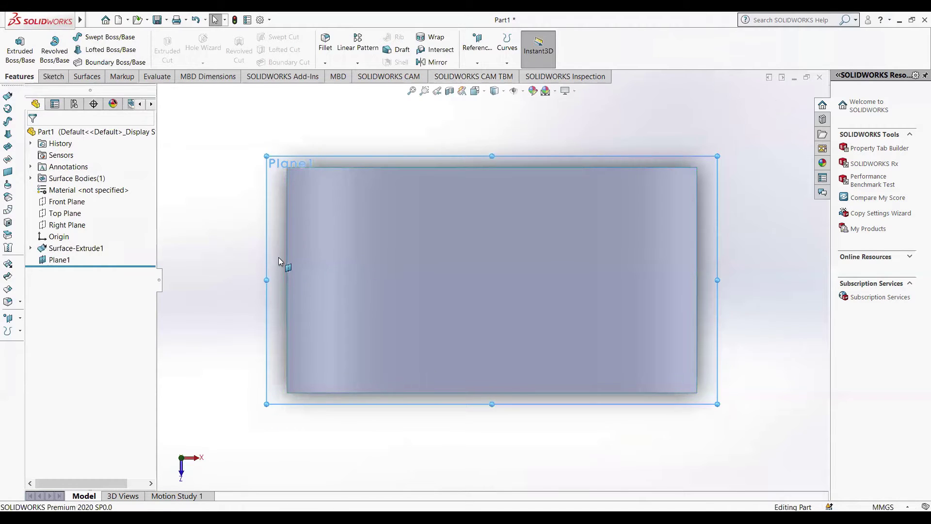
{"action": "key", "text": "l"}
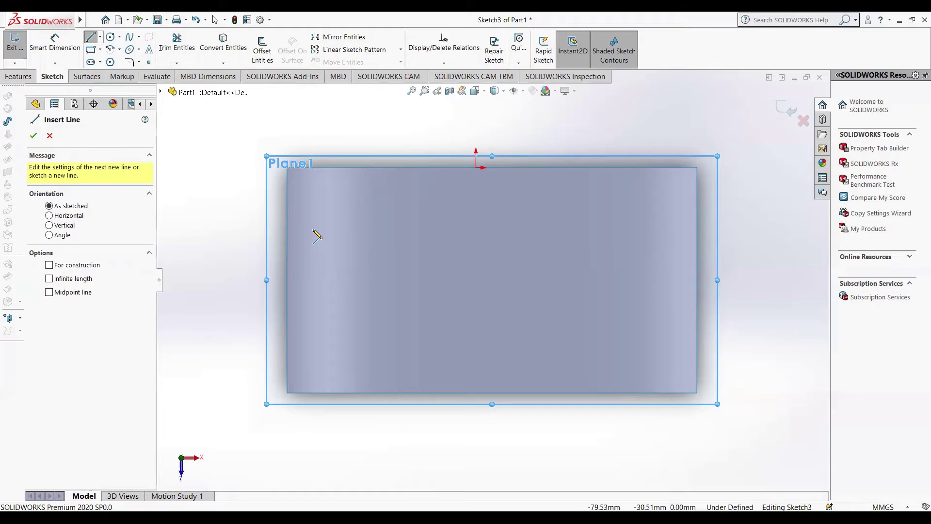
{"action": "left_click", "coordinate": [338, 232]}
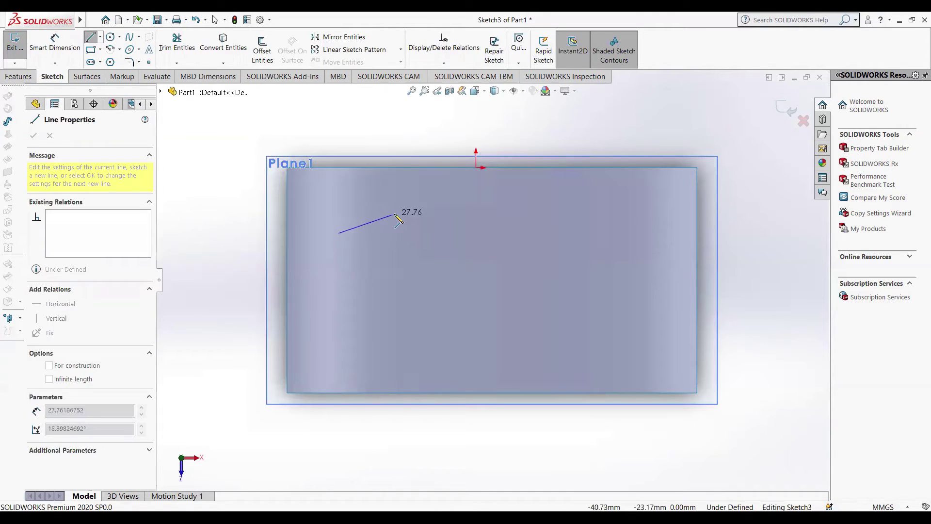
{"action": "left_click", "coordinate": [394, 214]}
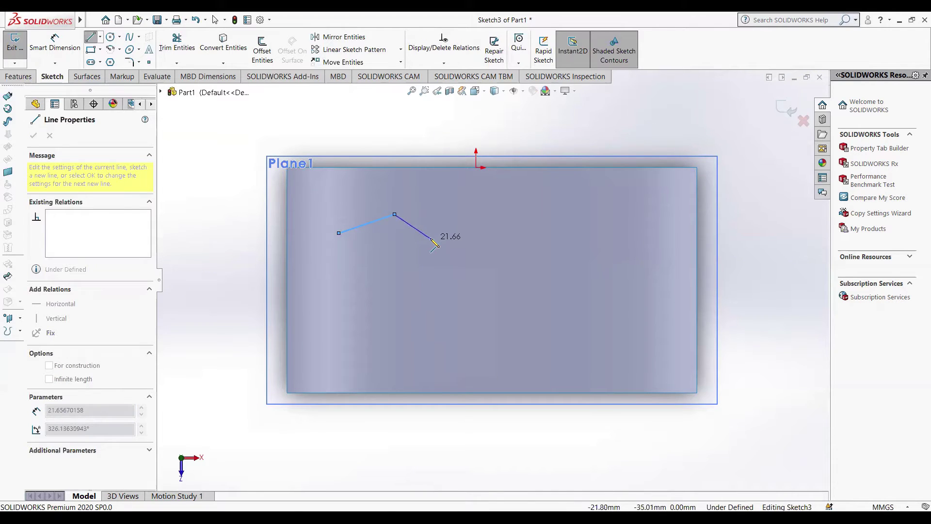
{"action": "left_click", "coordinate": [431, 238]}
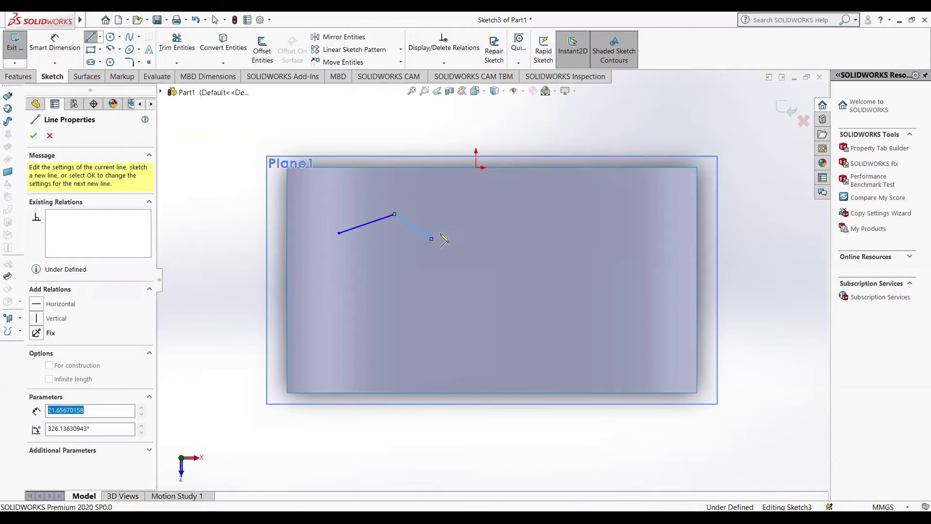
{"action": "left_click", "coordinate": [671, 234]}
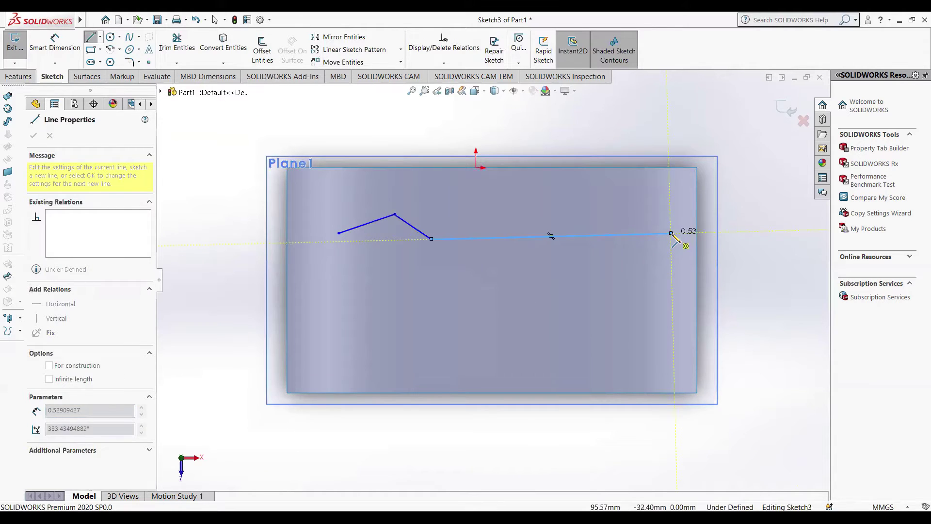
{"action": "key", "text": "Escape"}
- Draw the tine's upper and lower edge lines from the outline's left end
{"action": "left_click", "coordinate": [90, 37]}
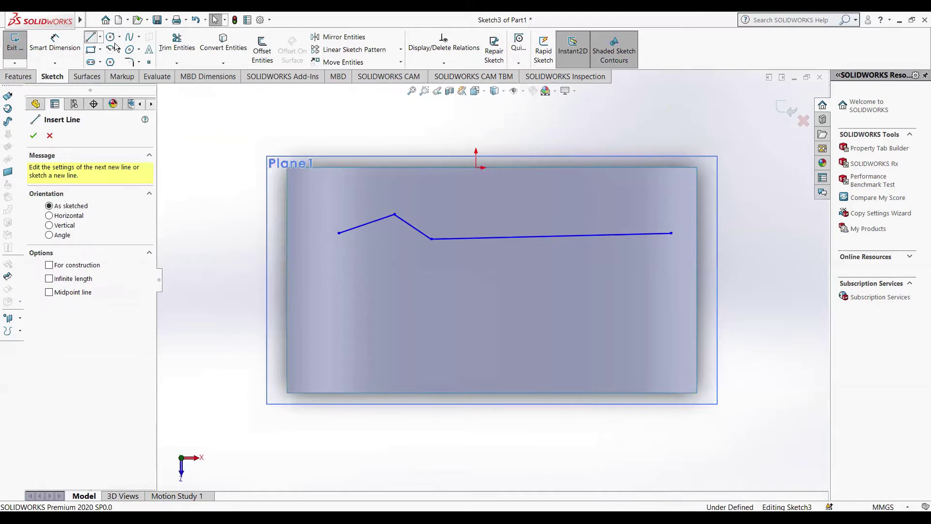
{"action": "left_click", "coordinate": [338, 233]}
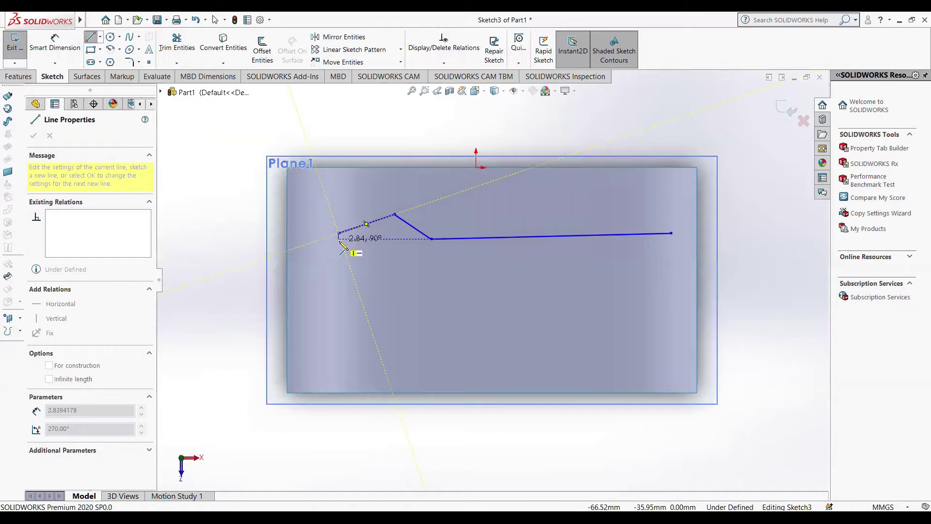
{"action": "left_click", "coordinate": [386, 240]}
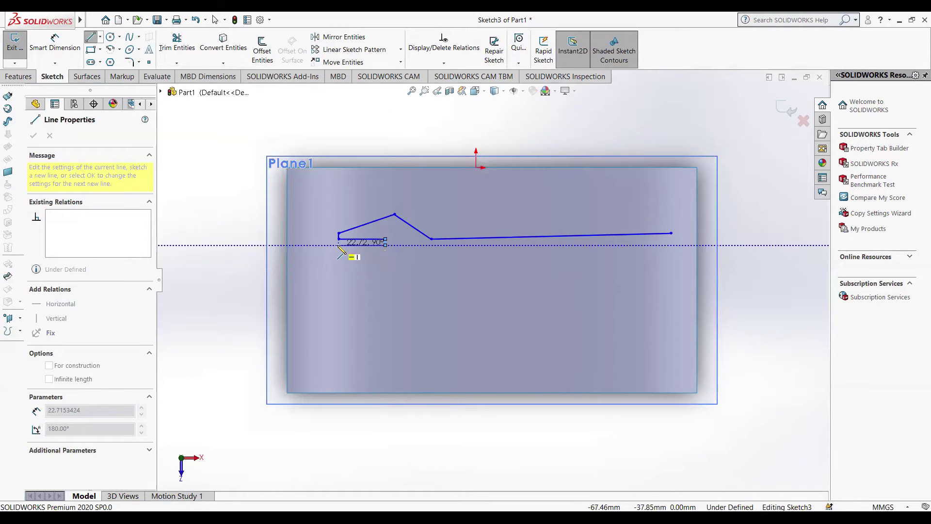
{"action": "left_click", "coordinate": [338, 248]}
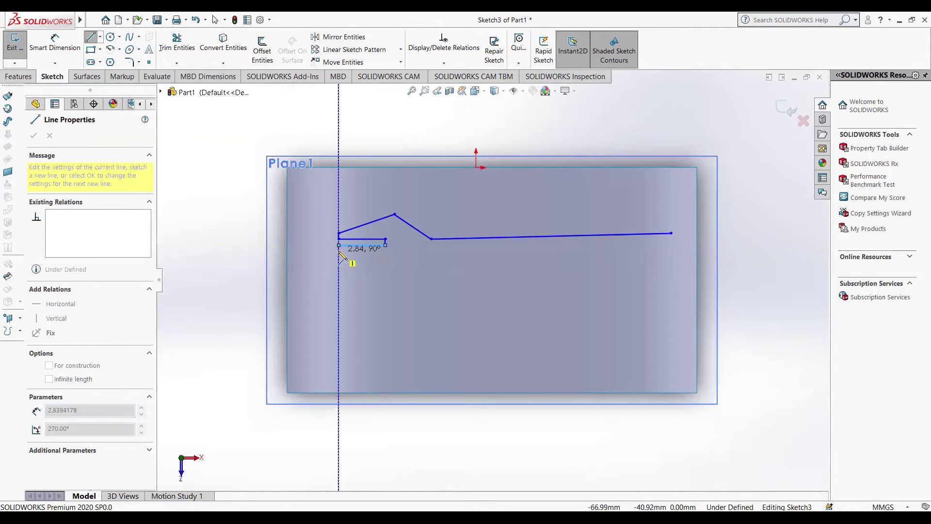
{"action": "left_click", "coordinate": [385, 250]}
{"action": "key", "text": "Escape"}
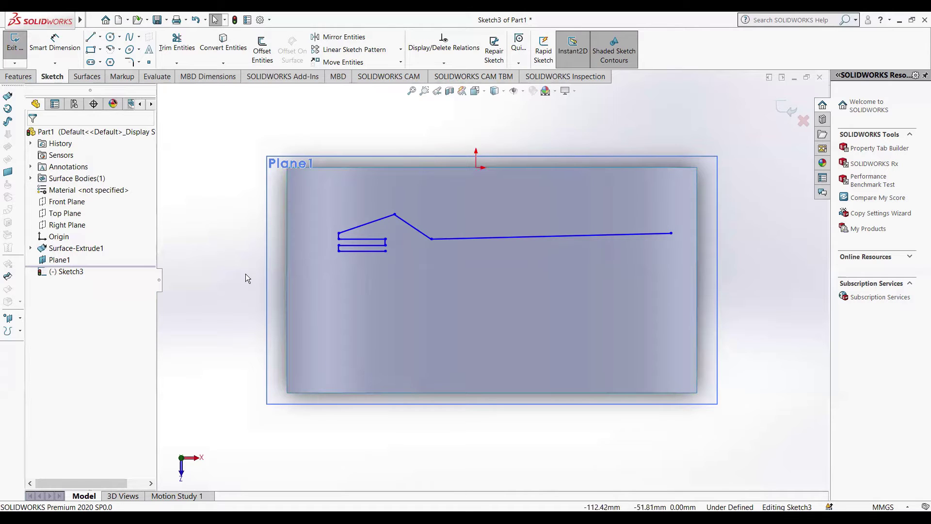
{"action": "left_click", "coordinate": [55, 44]}
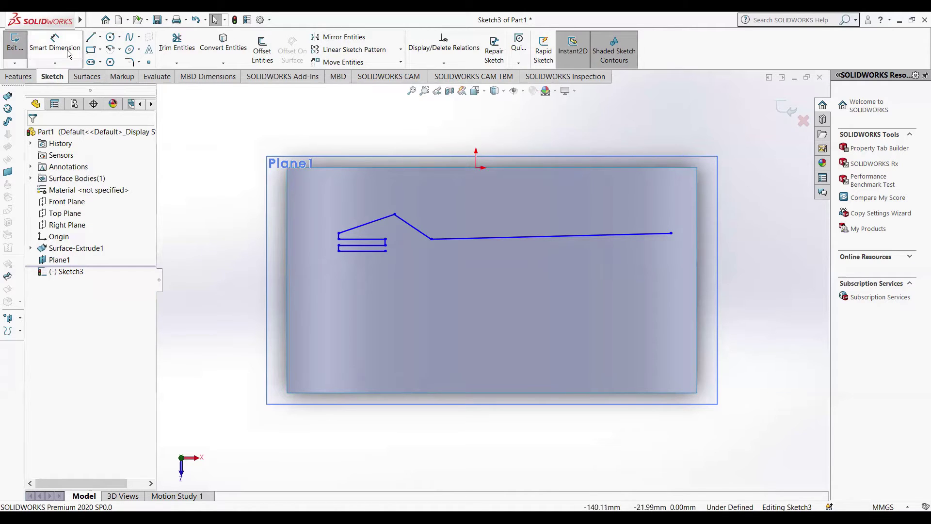
- Try a 2 mm dimension at the sketch's left end, then undo it back to 2.84
{"action": "left_click", "coordinate": [339, 234]}
{"action": "left_click", "coordinate": [315, 238]}
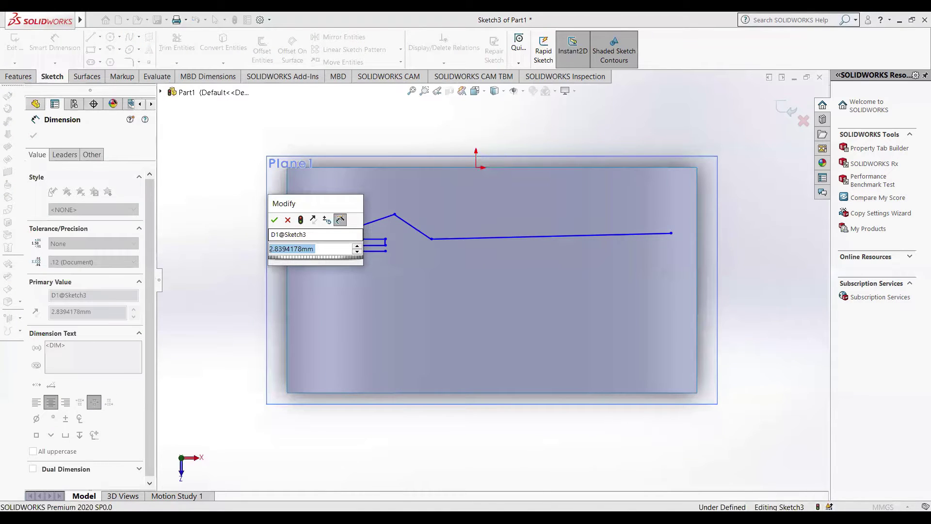
{"action": "type", "text": "2"}
{"action": "key", "text": "Return"}
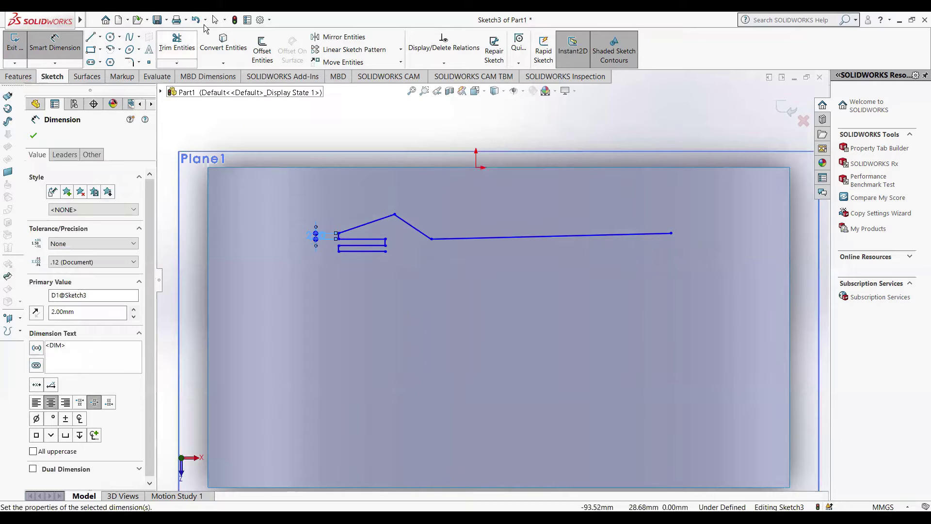
{"action": "left_click", "coordinate": [195, 20]}
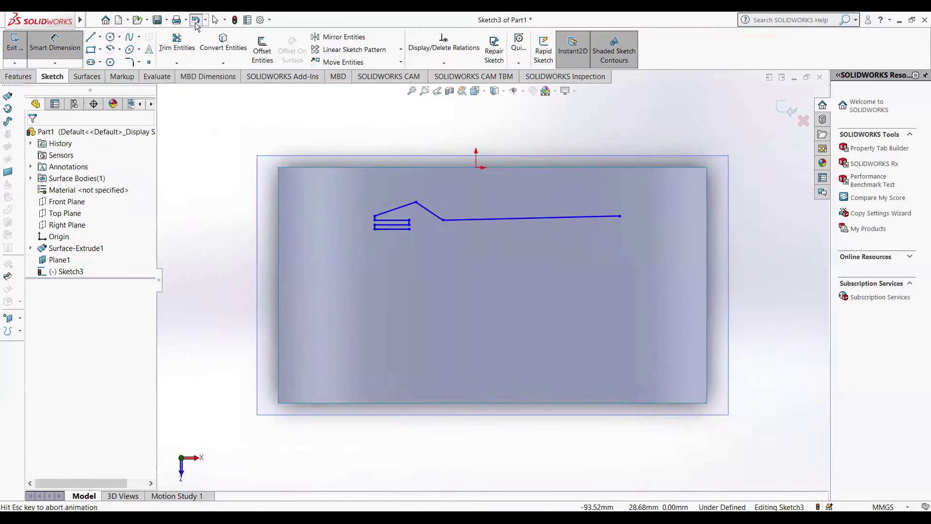
{"action": "scroll", "coordinate": [381, 266], "scroll_direction": "down", "scroll_amount": 2}
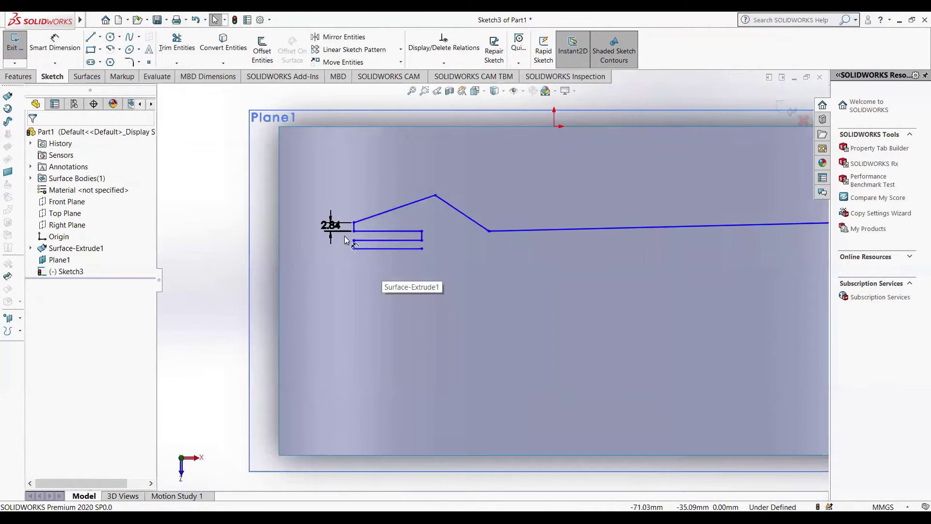
{"action": "left_click", "coordinate": [353, 249]}
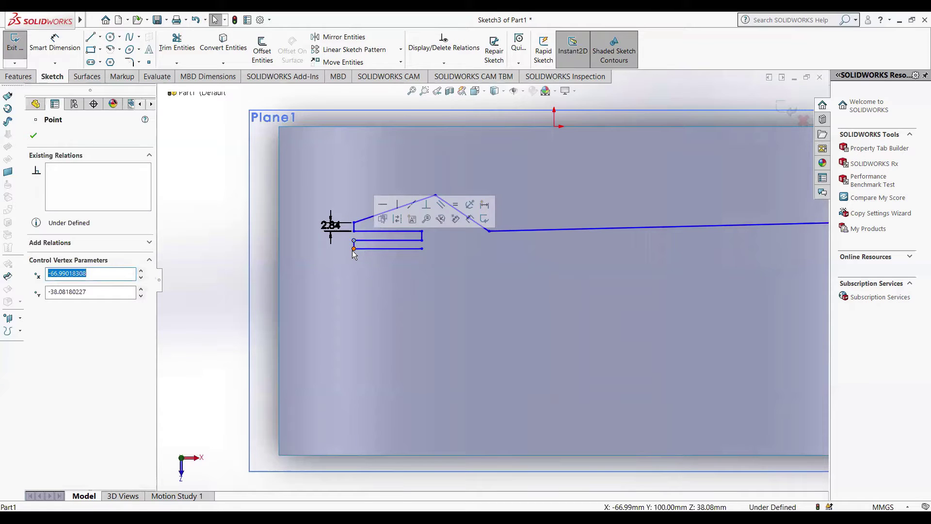
{"action": "left_click", "coordinate": [353, 248]}
{"action": "mouse_move", "coordinate": [43, 19]}
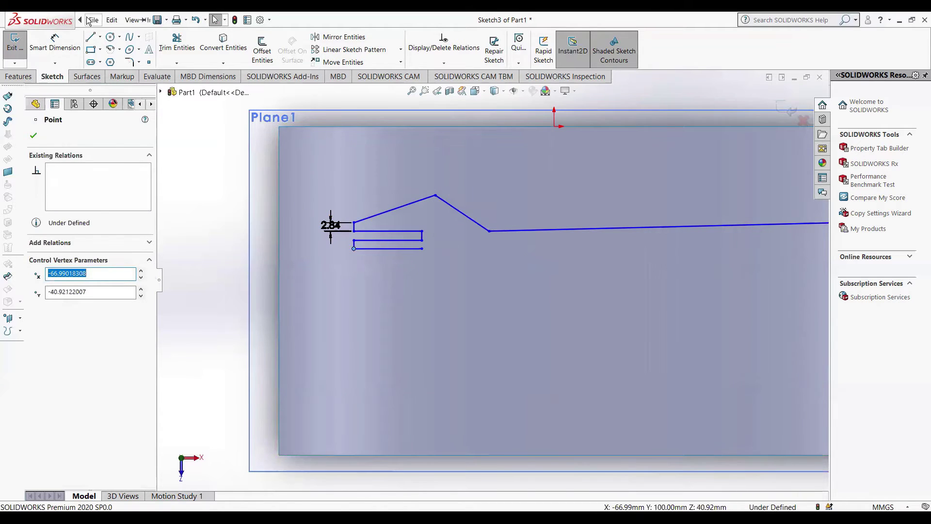
- Set the lower and upper vertical gaps at the left end to 2 mm each
{"action": "left_click", "coordinate": [88, 21]}
{"action": "left_click", "coordinate": [358, 245]}
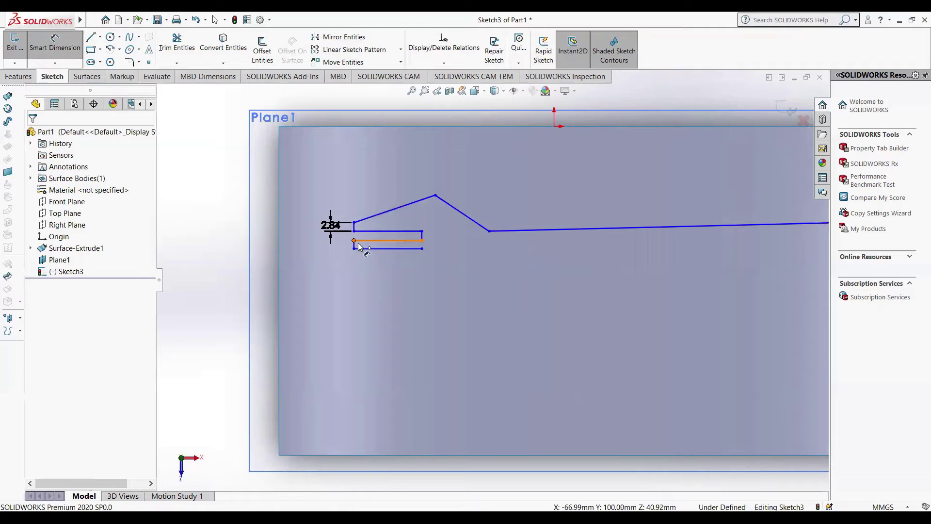
{"action": "left_click", "coordinate": [354, 240]}
{"action": "left_click", "coordinate": [324, 244]}
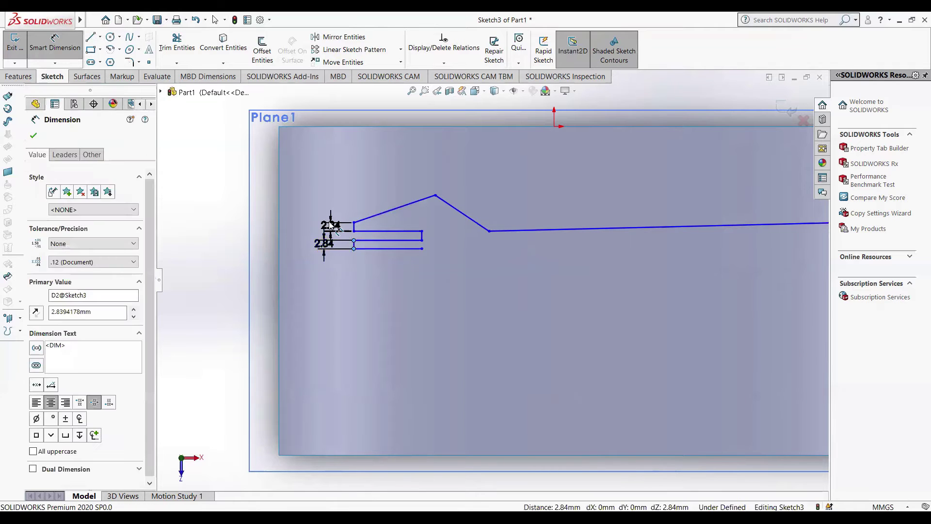
{"action": "left_click", "coordinate": [335, 227]}
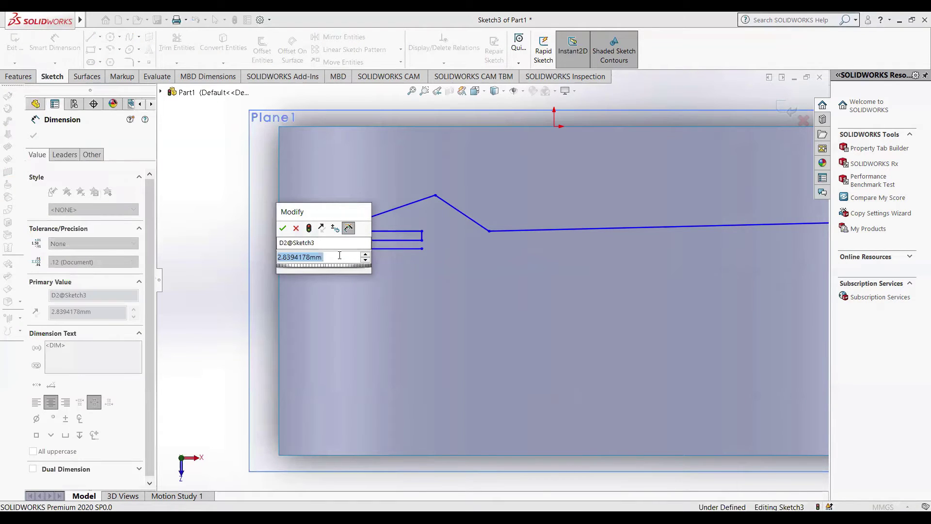
{"action": "type", "text": "2"}
{"action": "key", "text": "Return"}
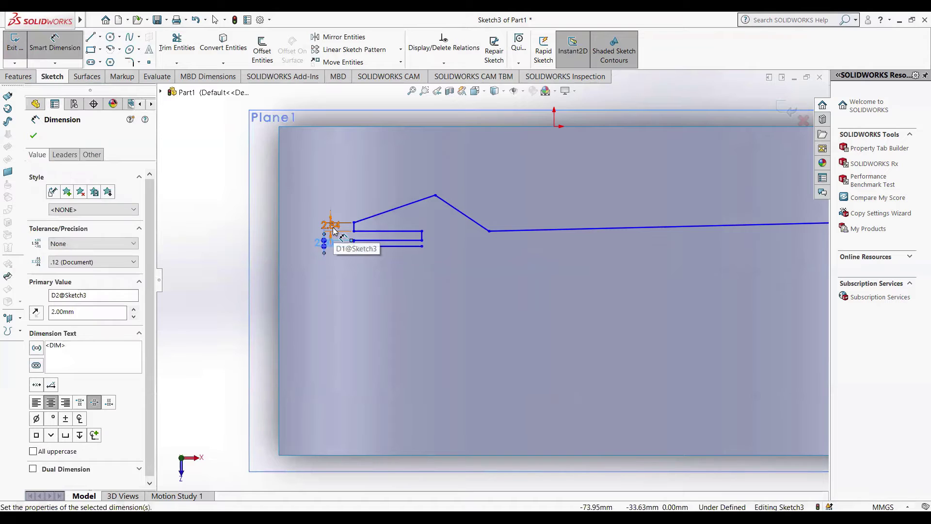
{"action": "left_click", "coordinate": [333, 227]}
{"action": "double_click", "coordinate": [334, 228]}
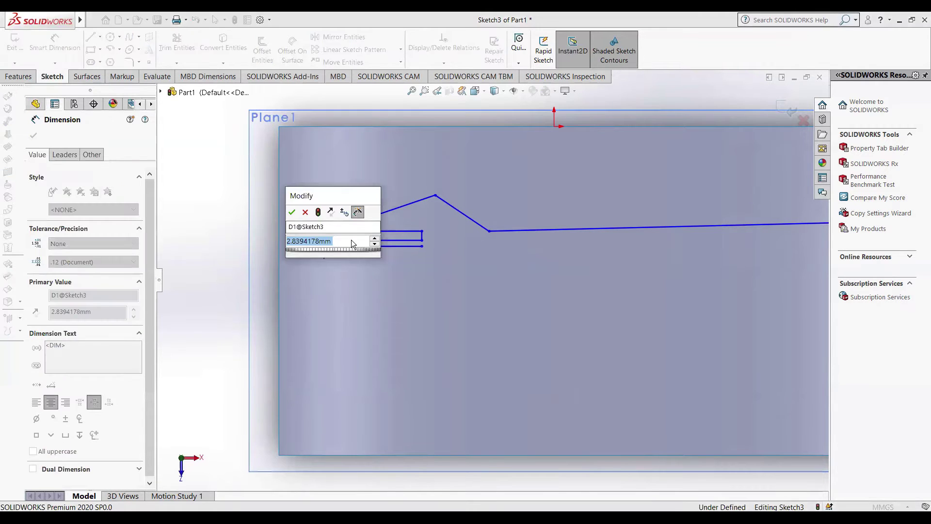
{"action": "type", "text": "2"}
{"action": "key", "text": "Return"}
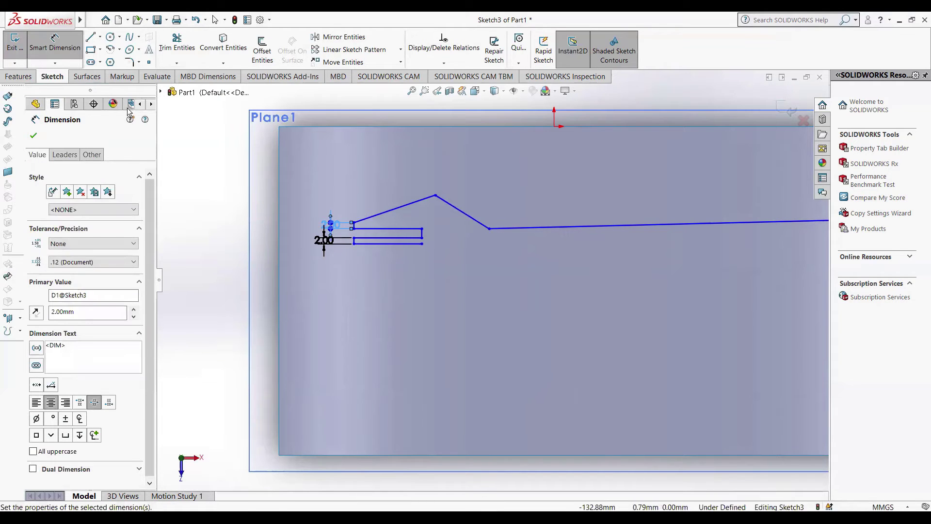
{"action": "key", "text": "Escape"}
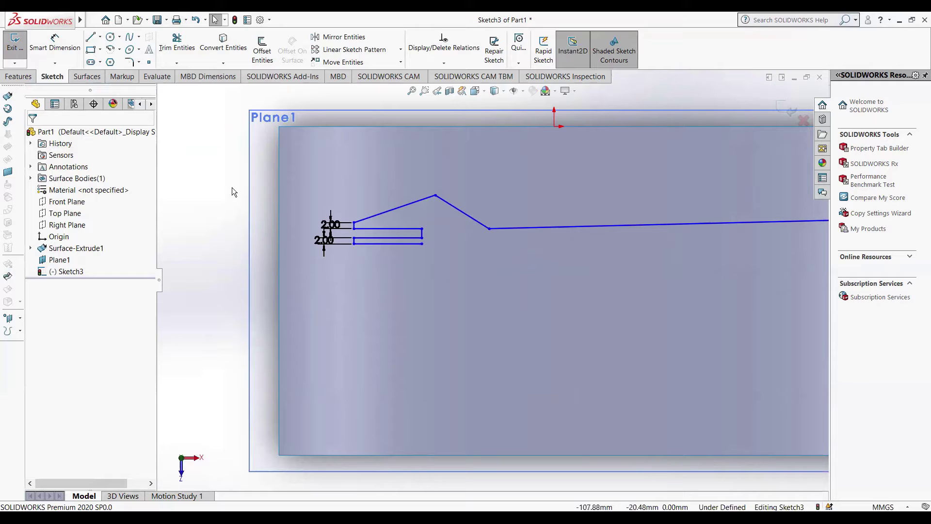
- Add a 3 mm vertical dimension at the slot's right end
{"action": "left_click", "coordinate": [55, 43]}
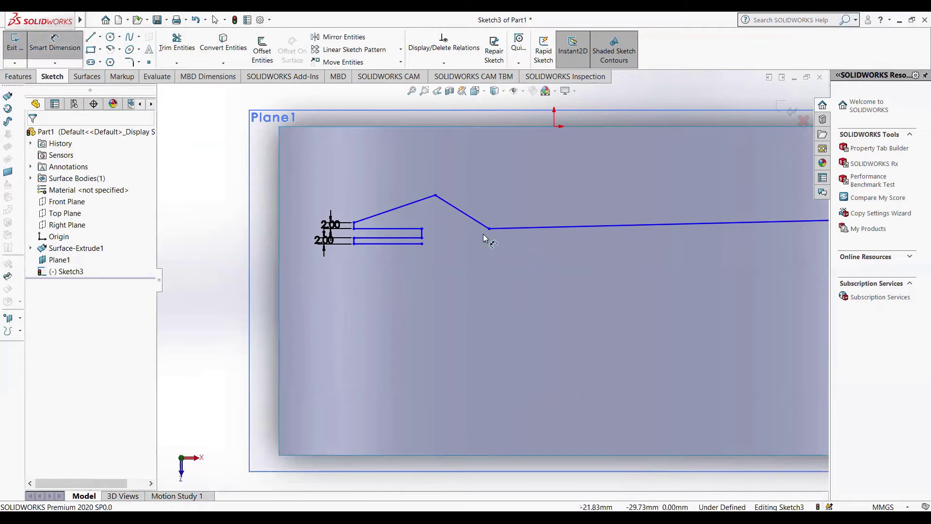
{"action": "left_click", "coordinate": [421, 228]}
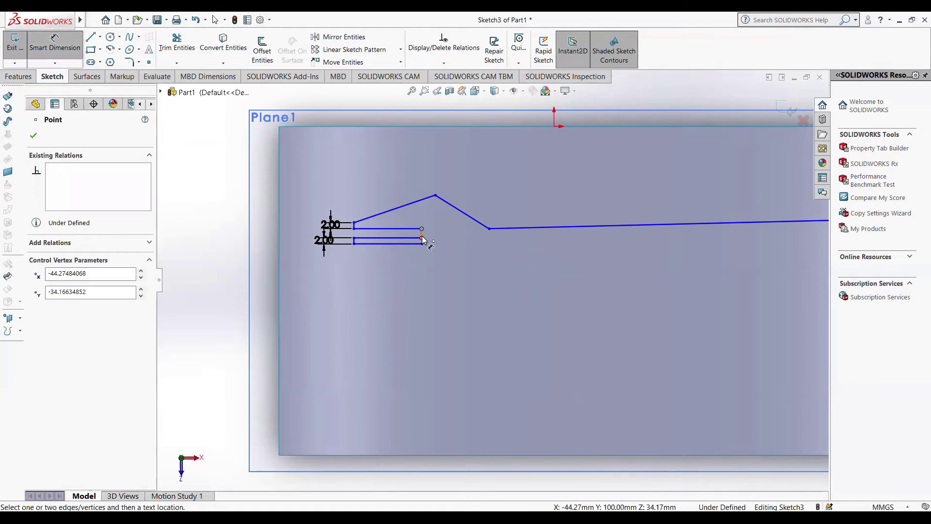
{"action": "left_click", "coordinate": [445, 233]}
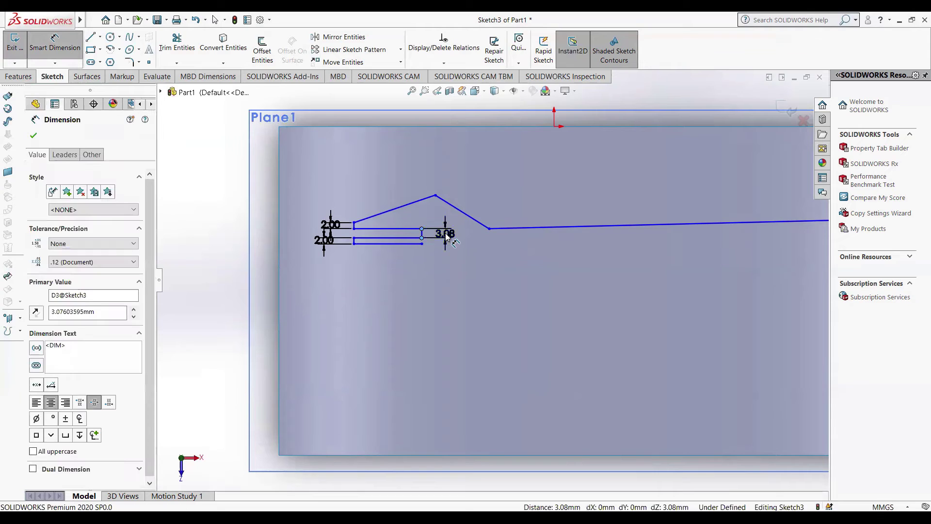
{"action": "type", "text": "3.07603595mm"}
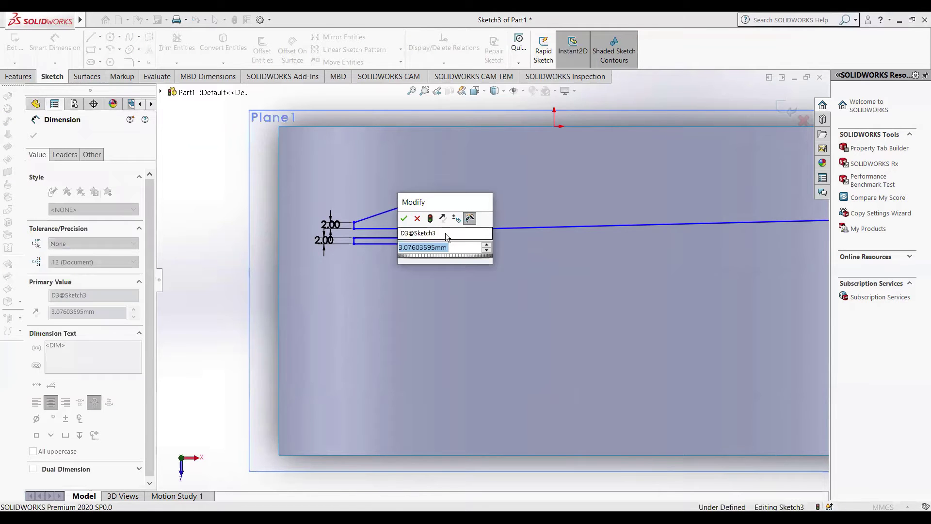
{"action": "key", "text": "Return"}
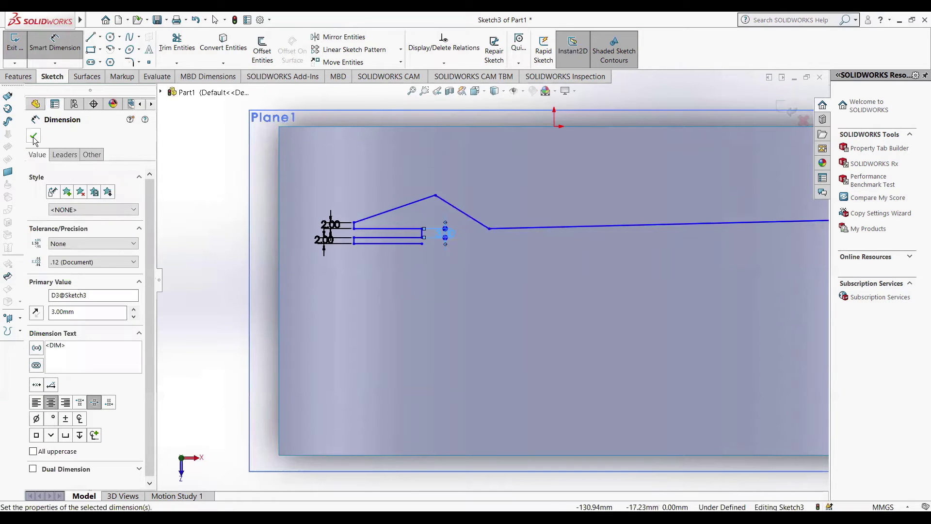
- Dimension both horizontal tine lines to 37 mm length
{"action": "left_click", "coordinate": [355, 230]}
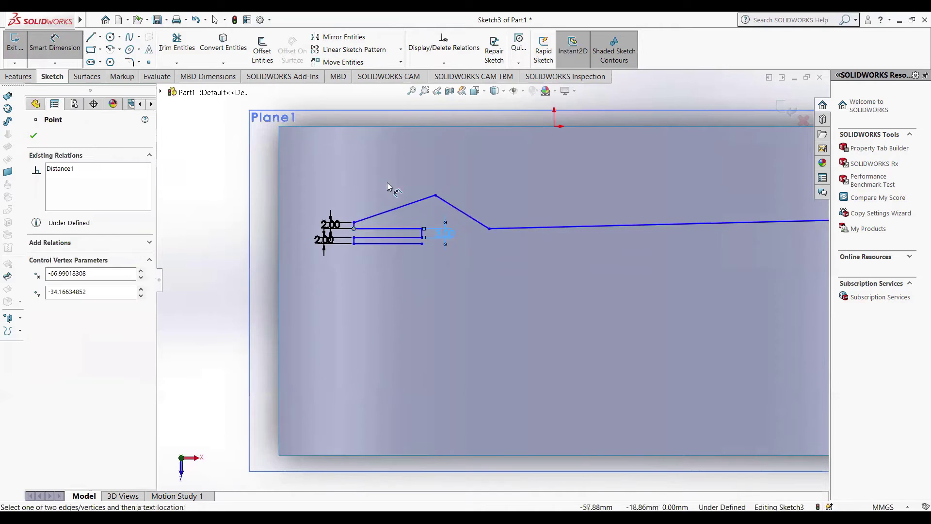
{"action": "left_click", "coordinate": [421, 229]}
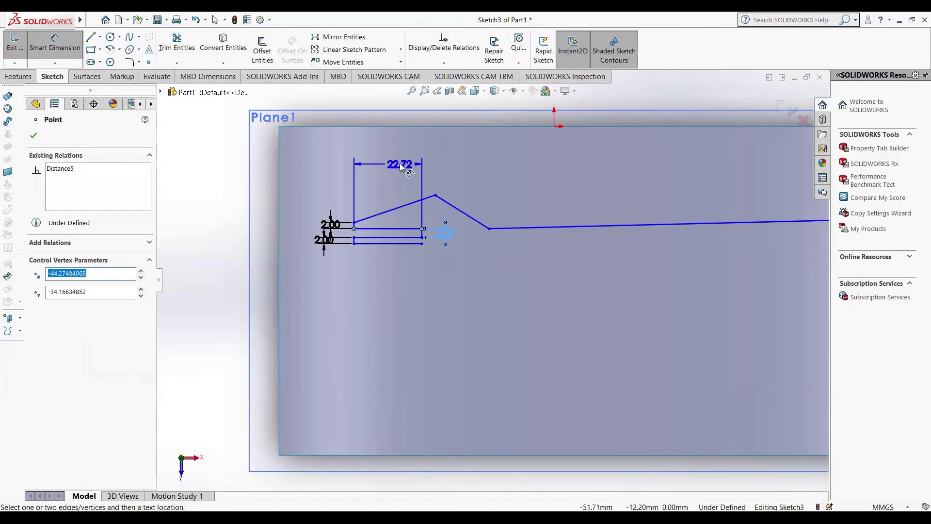
{"action": "left_click", "coordinate": [391, 166]}
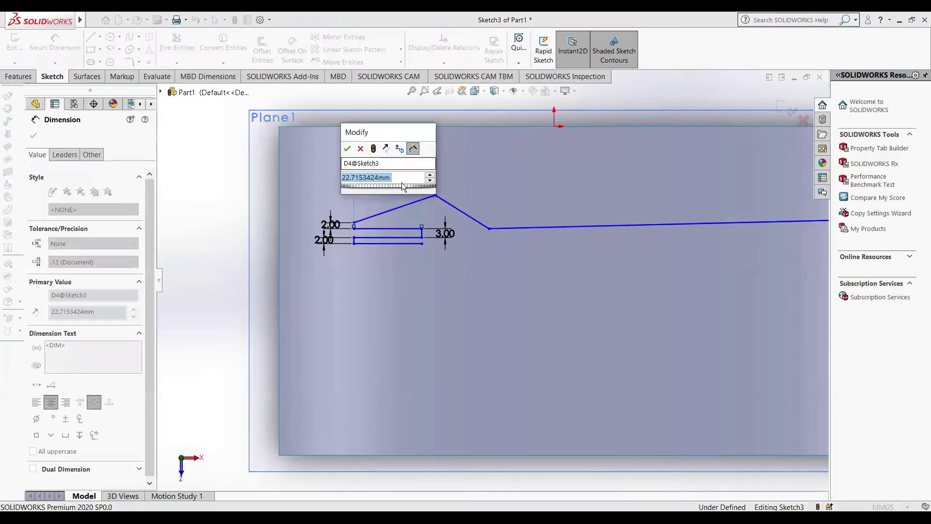
{"action": "key", "text": "Return"}
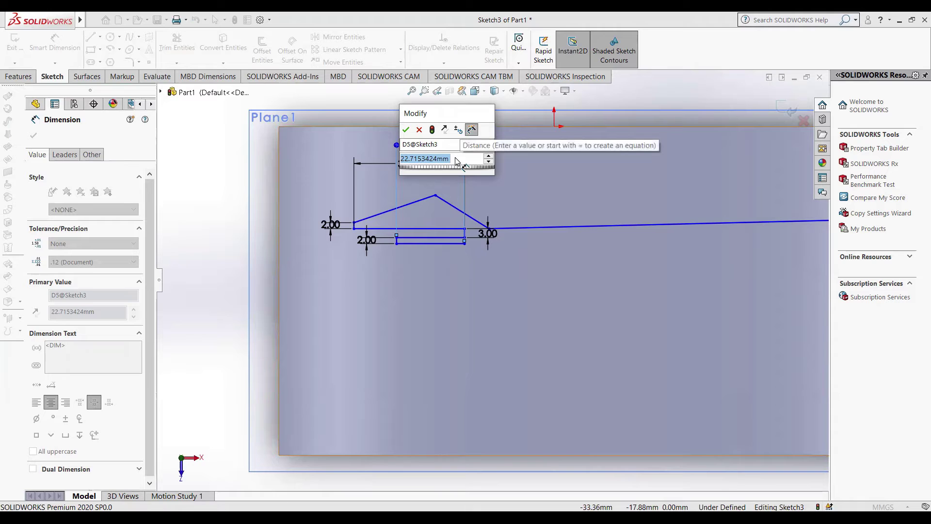
{"action": "type", "text": "37"}
{"action": "key", "text": "Return"}
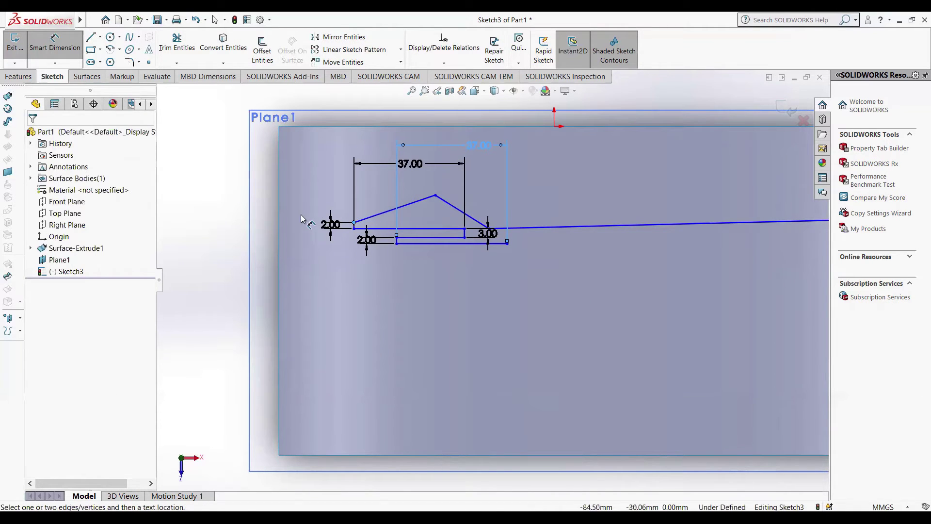
{"action": "key", "text": "Escape"}
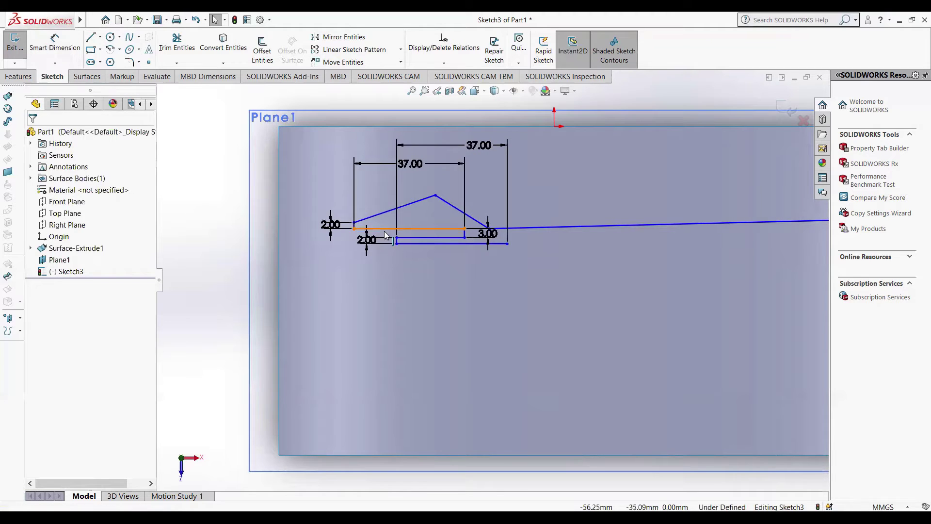
- Add a Vertical relation so the tine lines' left endpoints line up
{"action": "left_click", "coordinate": [354, 224]}
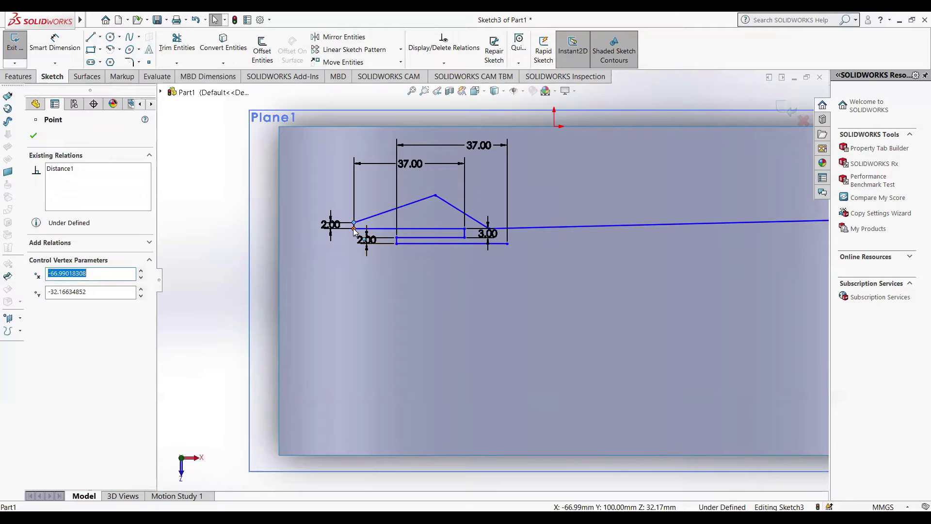
{"action": "left_click", "coordinate": [398, 238], "text": "ctrl"}
{"action": "left_click", "coordinate": [396, 238], "text": "ctrl"}
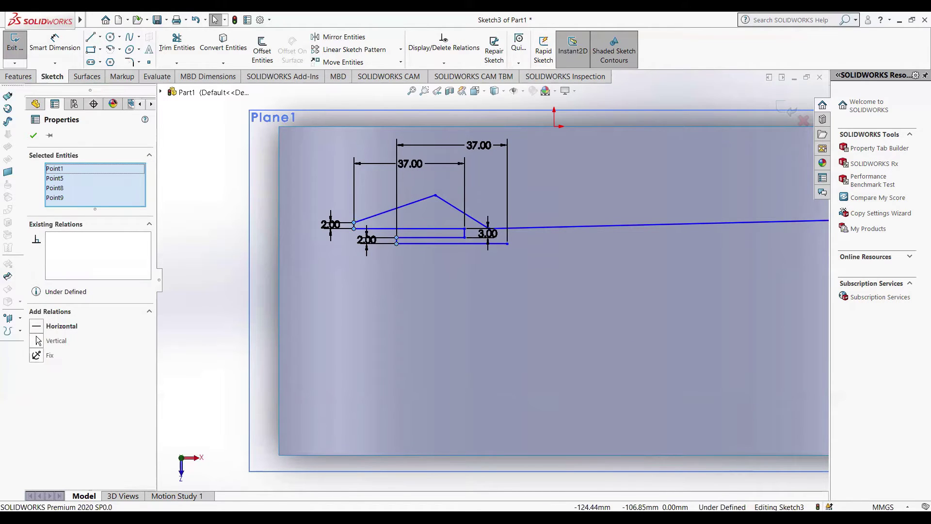
{"action": "left_click", "coordinate": [39, 341]}
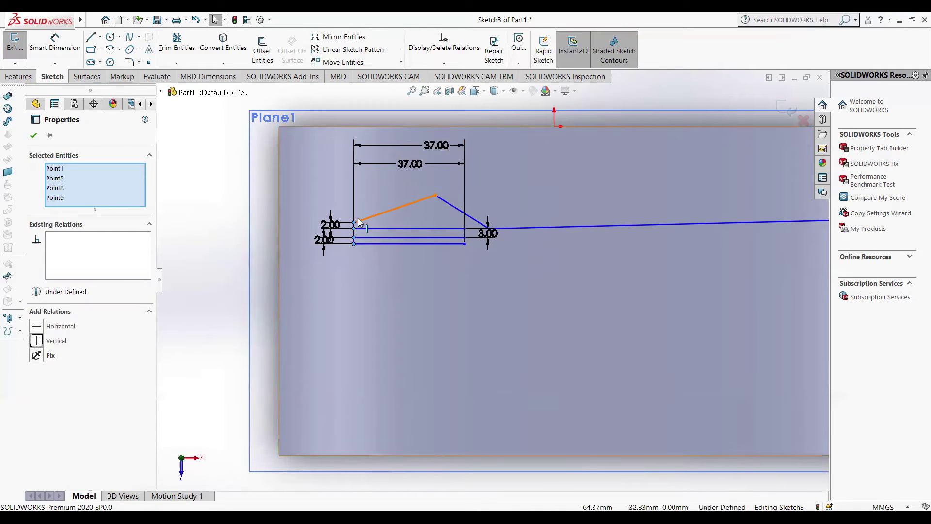
{"action": "left_click", "coordinate": [33, 135]}
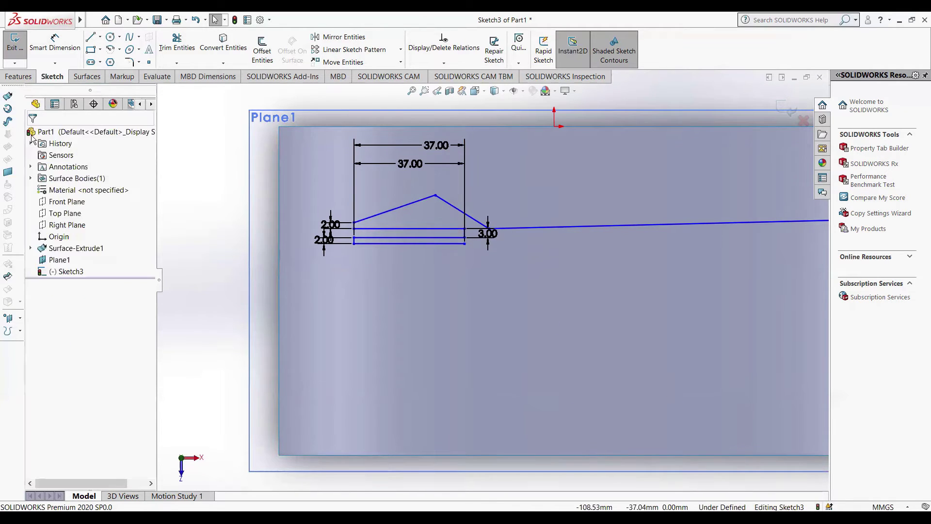
{"action": "scroll", "coordinate": [226, 286], "scroll_direction": "up", "scroll_amount": 1}
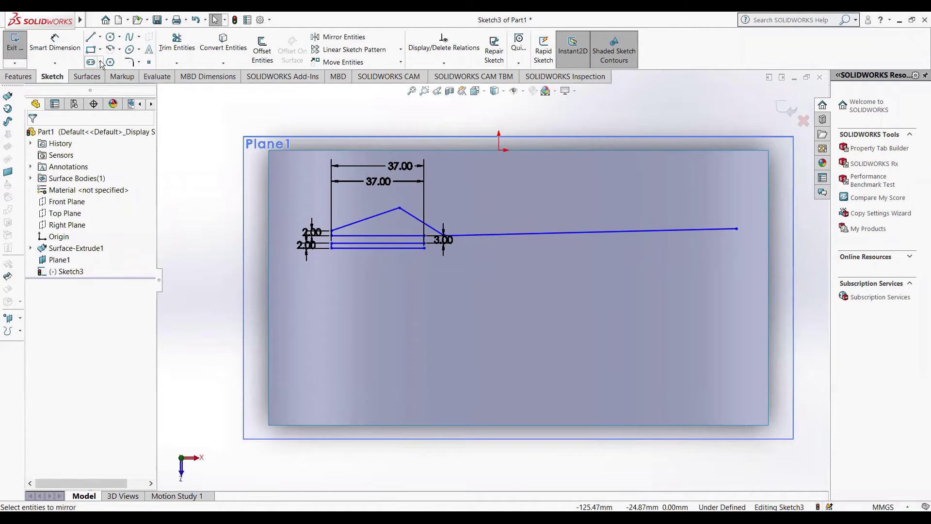
{"action": "left_click", "coordinate": [90, 37]}
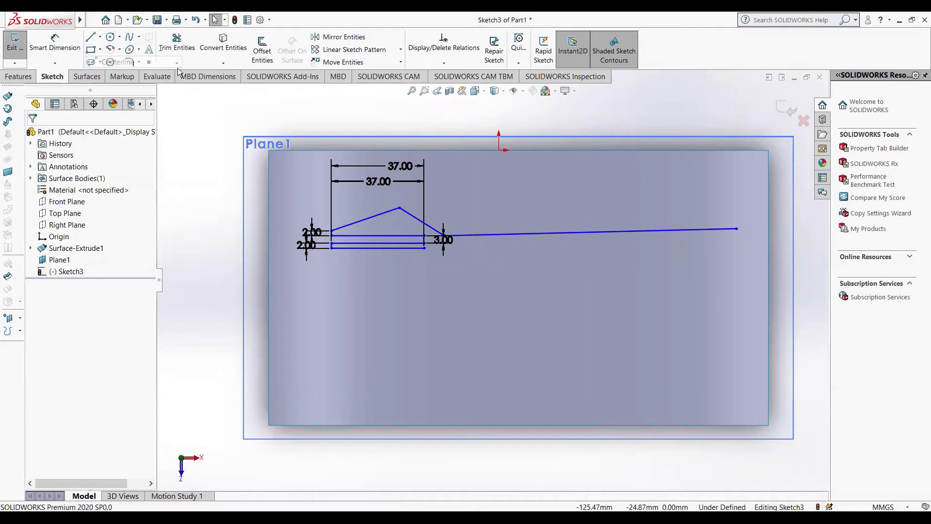
- Draw a horizontal construction line from the sketch's lower-left end to the plane's right side
{"action": "left_click", "coordinate": [332, 255]}
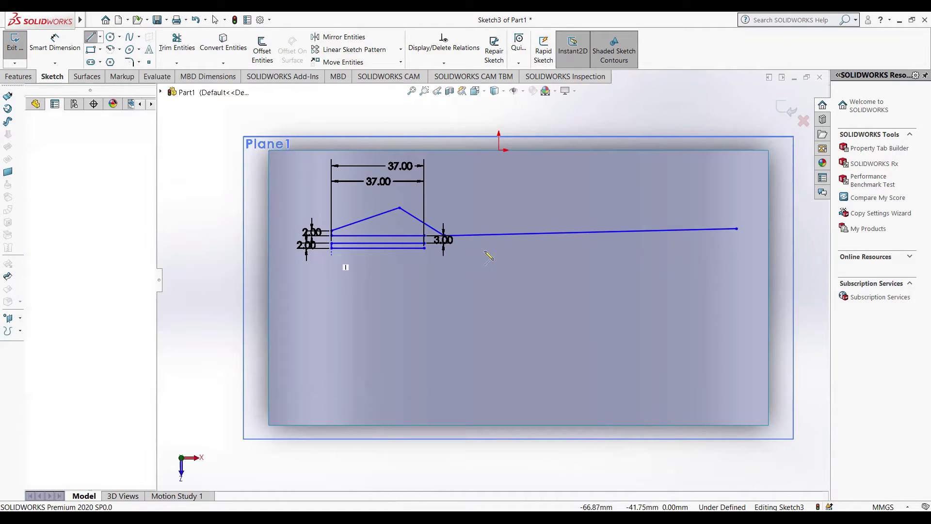
{"action": "left_click", "coordinate": [734, 256]}
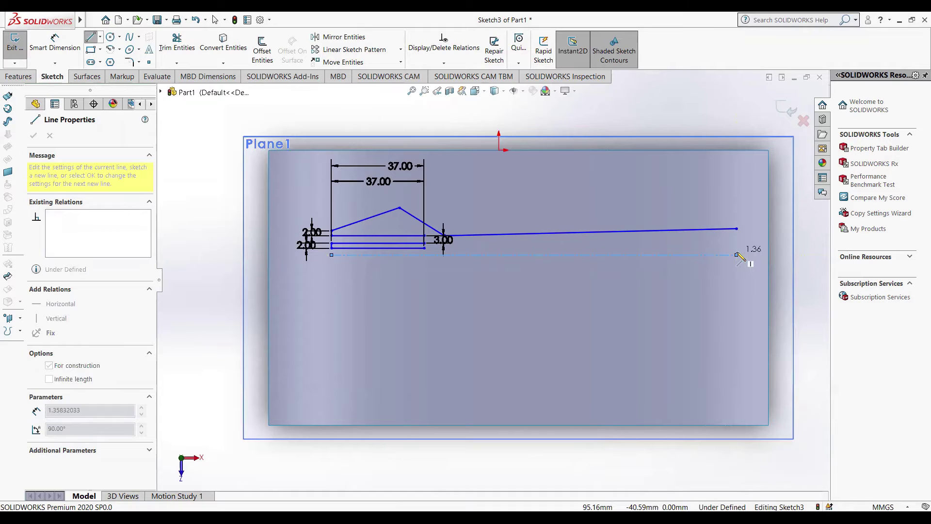
{"action": "key", "text": "Escape"}
{"action": "scroll", "coordinate": [360, 245], "scroll_direction": "down", "scroll_amount": 3}
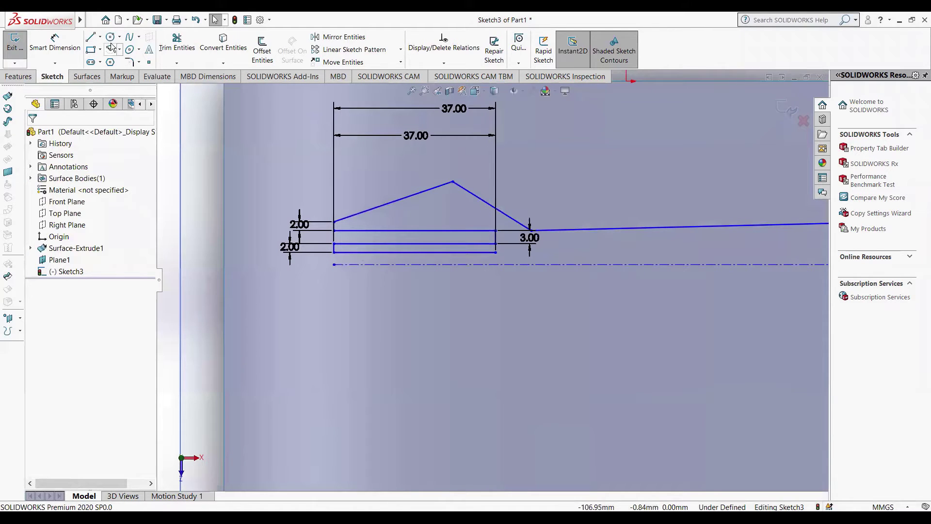
{"action": "left_click", "coordinate": [55, 43]}
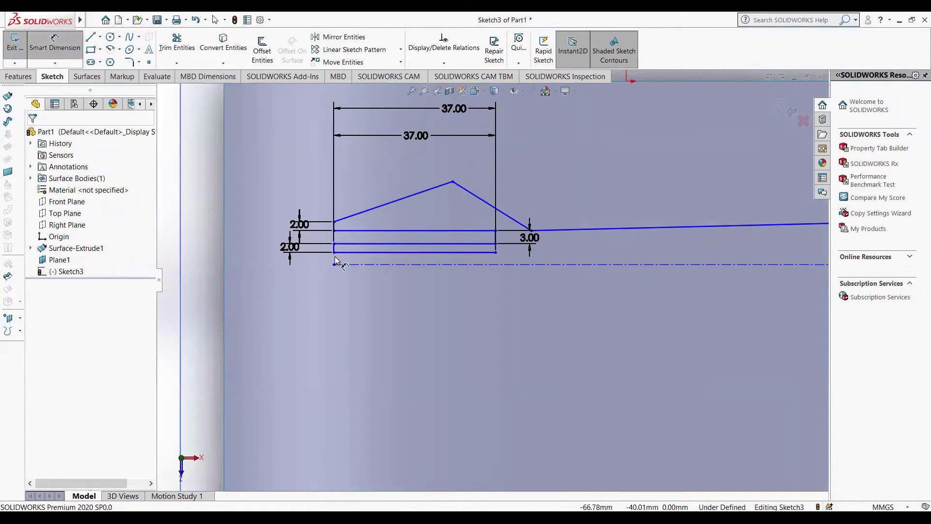
- Dimension the lowest tine line to the construction line at 1.5 mm, then fit the view
{"action": "left_click", "coordinate": [334, 264]}
{"action": "left_click", "coordinate": [302, 262]}
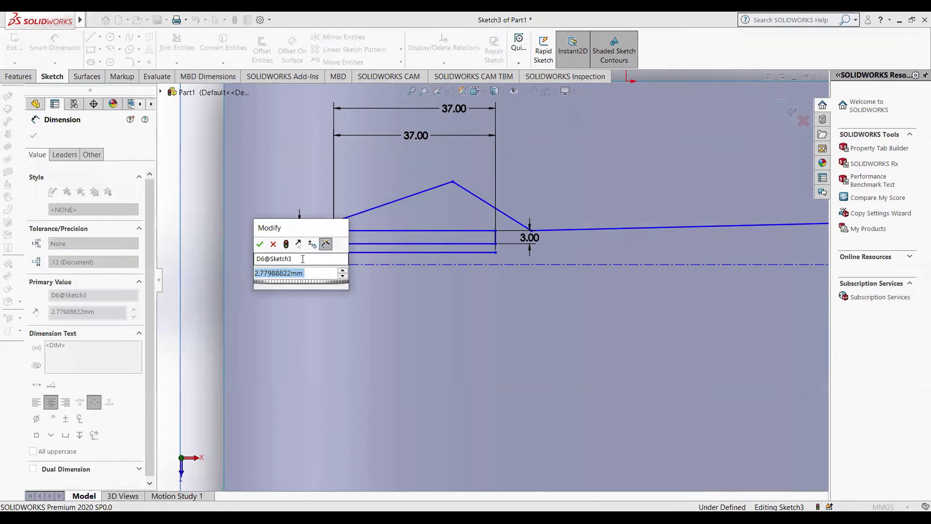
{"action": "type", "text": "1.5"}
{"action": "key", "text": "Return"}
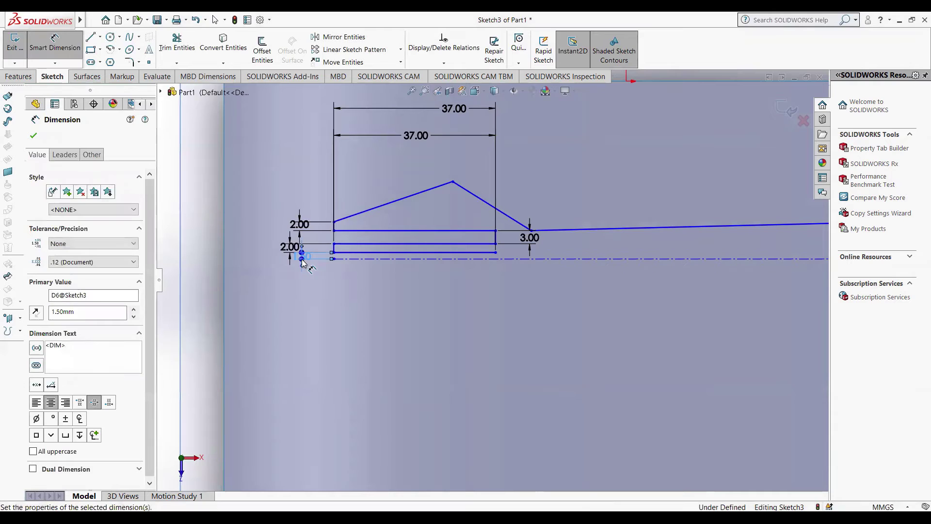
{"action": "scroll", "coordinate": [560, 280], "scroll_direction": "down", "scroll_amount": 1}
{"action": "scroll", "coordinate": [561, 281], "scroll_direction": "up", "scroll_amount": 3}
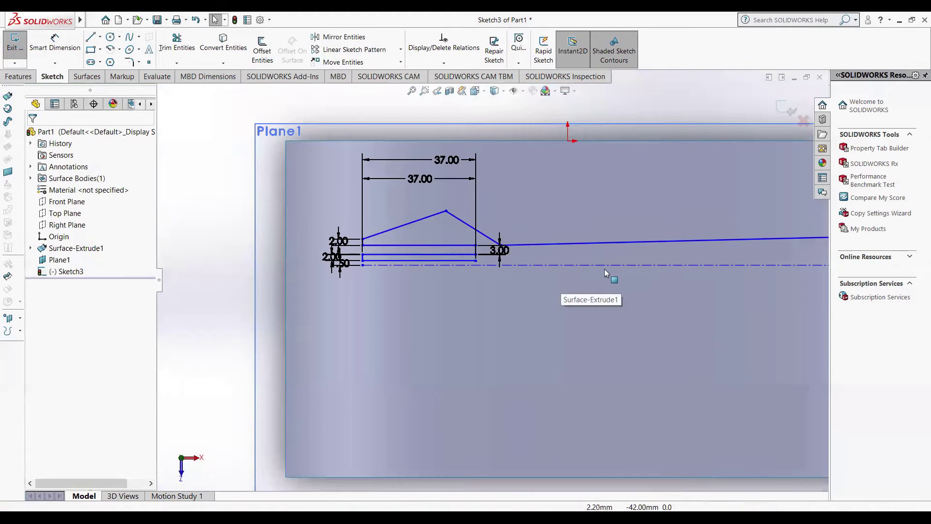
{"action": "key", "text": "f"}
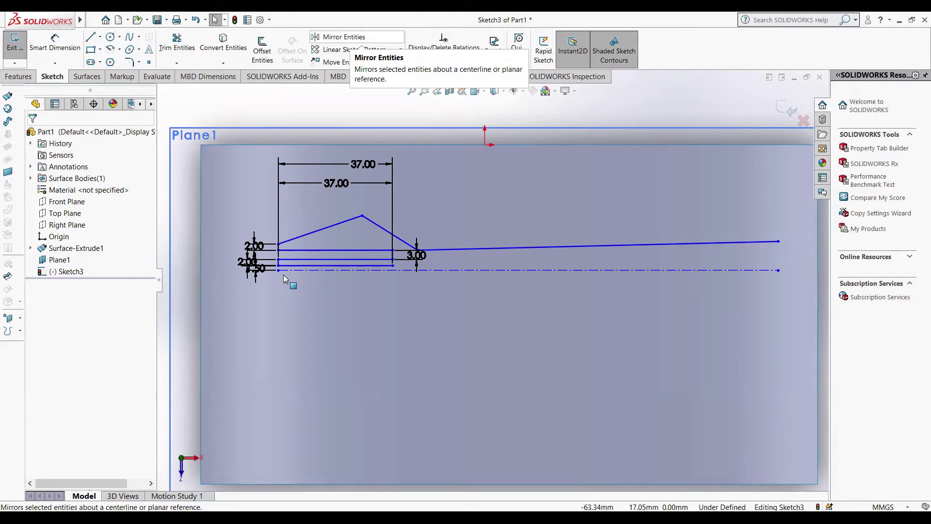
- Mirror Line1–Line9 about the horizontal construction line to form the fork's lower half
{"action": "left_click", "coordinate": [339, 37]}
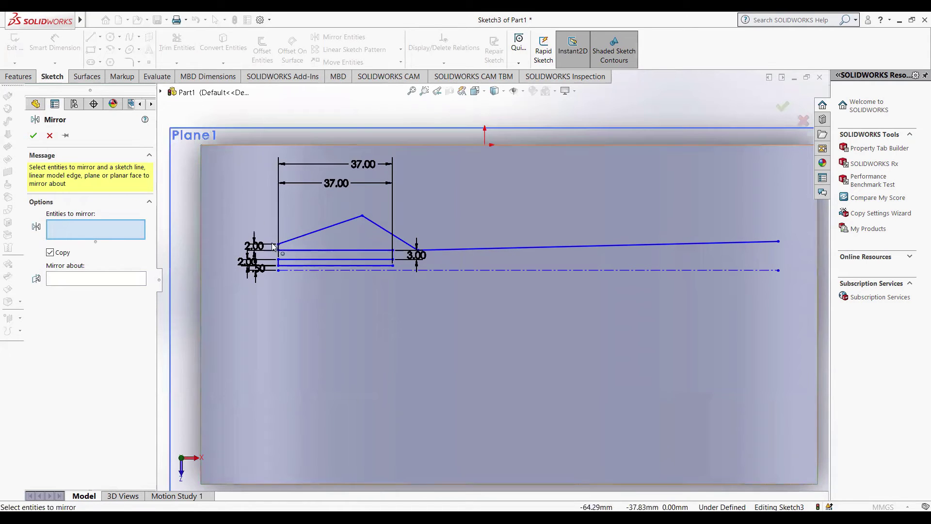
{"action": "left_click_drag", "start_coordinate": [232, 176], "coordinate": [794, 265]}
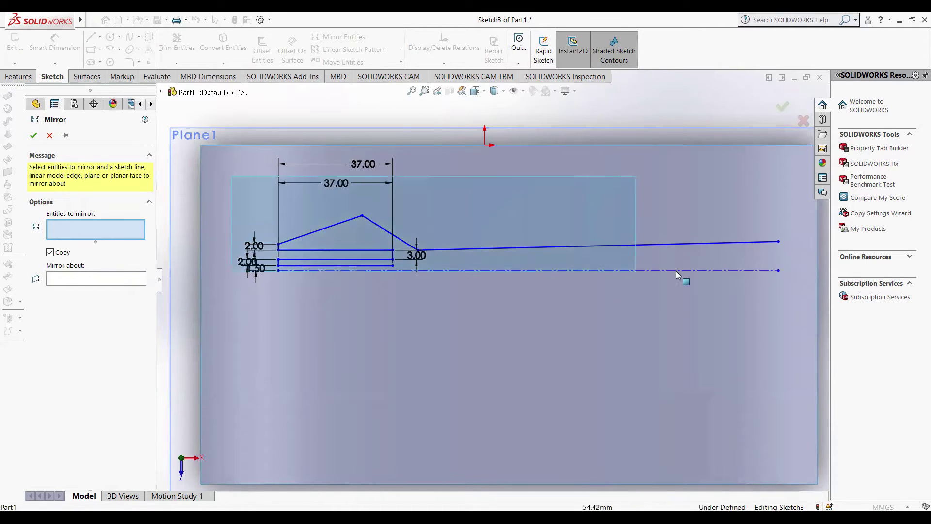
{"action": "left_click_drag", "start_coordinate": [794, 265], "coordinate": [800, 267]}
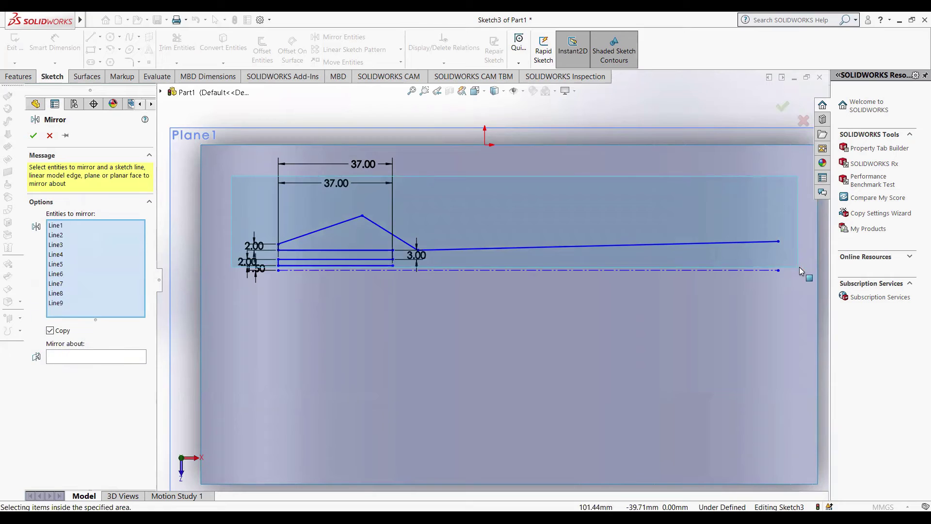
{"action": "left_click", "coordinate": [125, 357]}
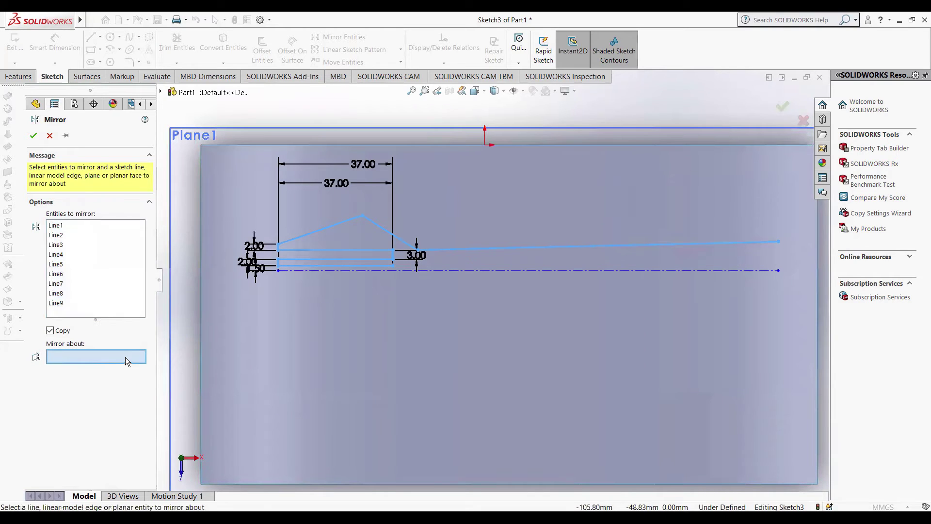
{"action": "left_click", "coordinate": [383, 271]}
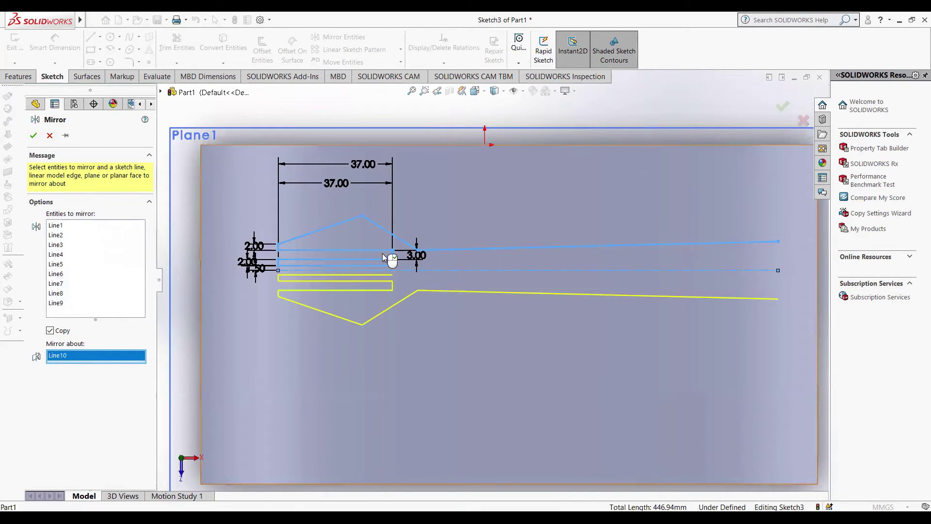
{"action": "left_click", "coordinate": [33, 136]}
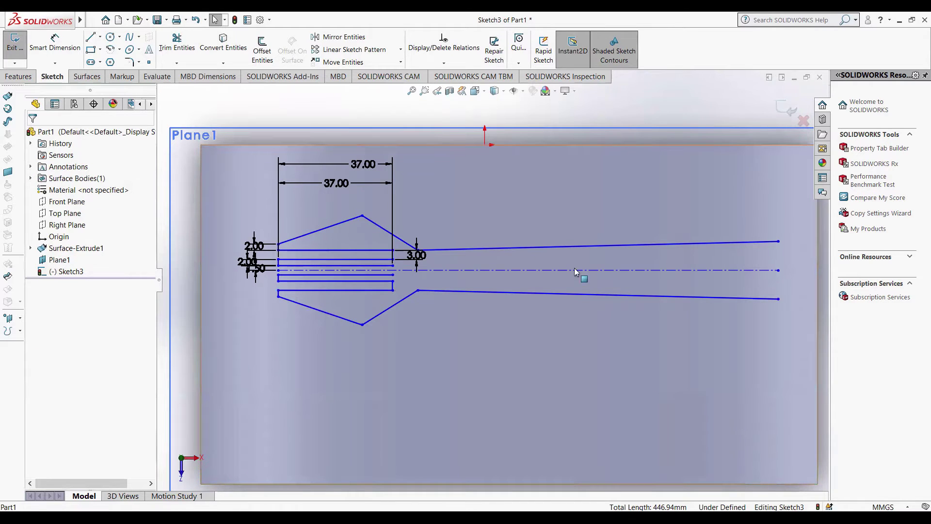
- Draw a vertical line joining the handle's upper-right and lower-right endpoints
{"action": "left_click", "coordinate": [92, 41]}
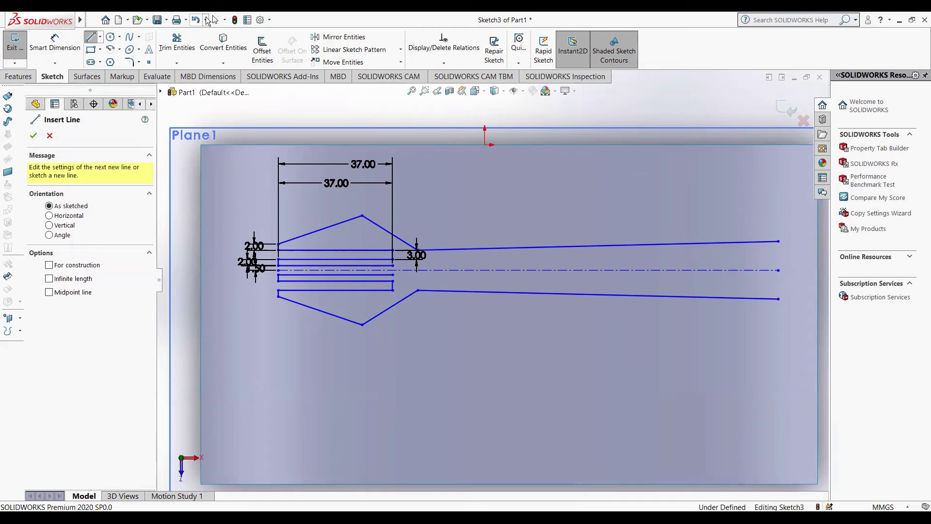
{"action": "left_click", "coordinate": [779, 241]}
{"action": "left_click", "coordinate": [779, 299]}
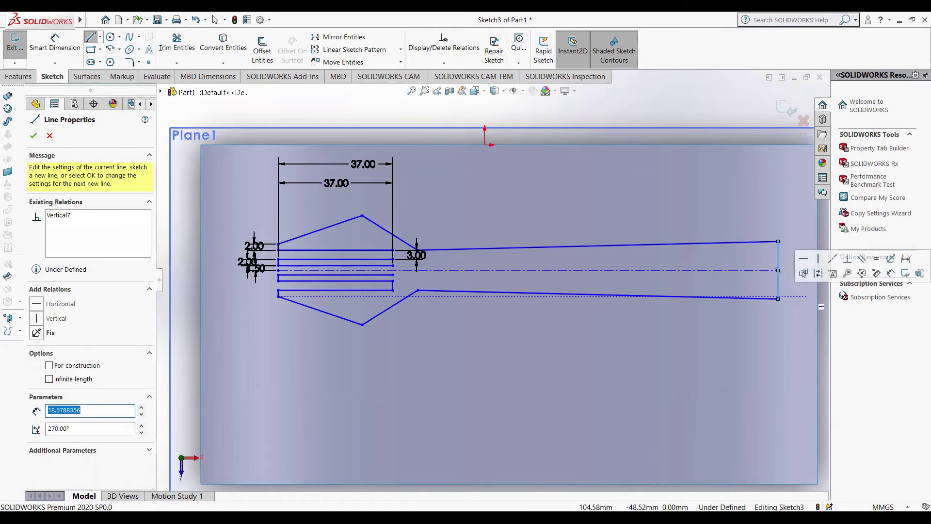
{"action": "key", "text": "Escape"}
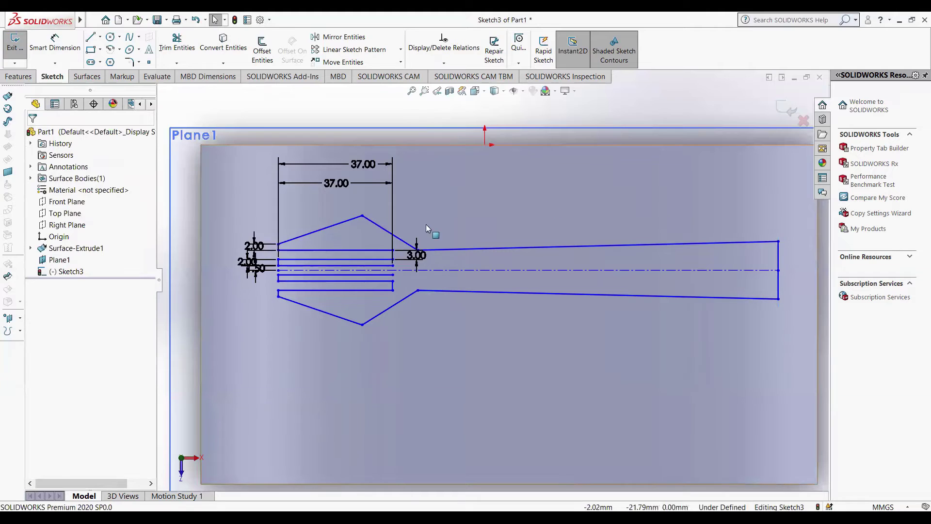
{"action": "scroll", "coordinate": [334, 296], "scroll_direction": "down", "scroll_amount": 2}
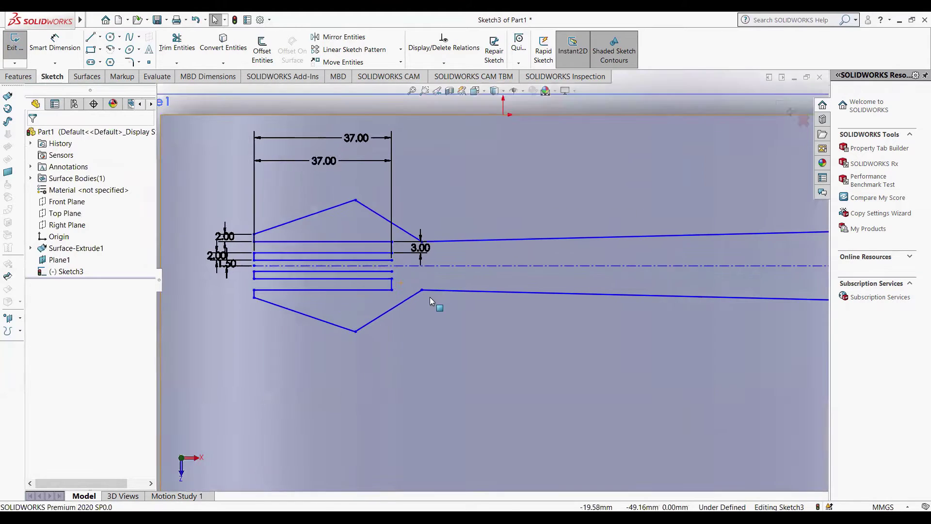
{"action": "scroll", "coordinate": [366, 275], "scroll_direction": "down", "scroll_amount": 1}
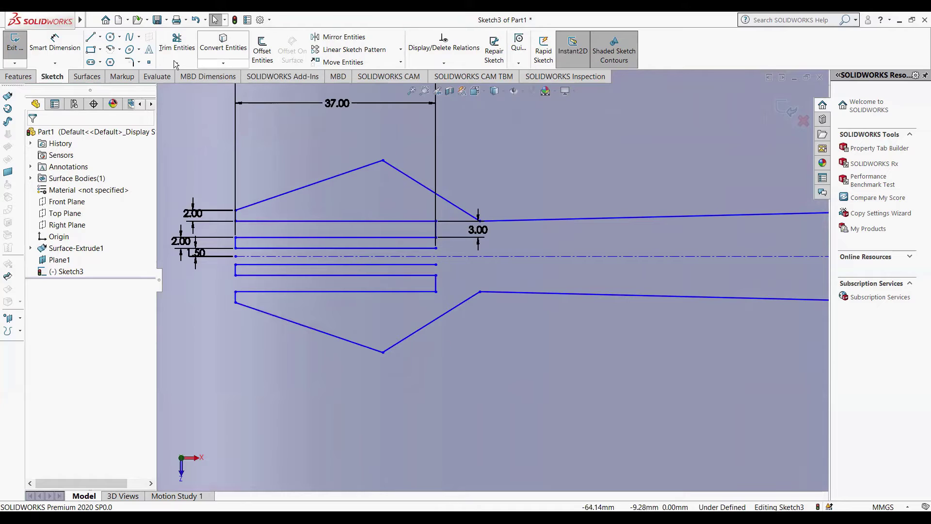
- Fillet the two apex corners and two slope-to-handle corners of the fork head at 20 mm
{"action": "left_click", "coordinate": [129, 63]}
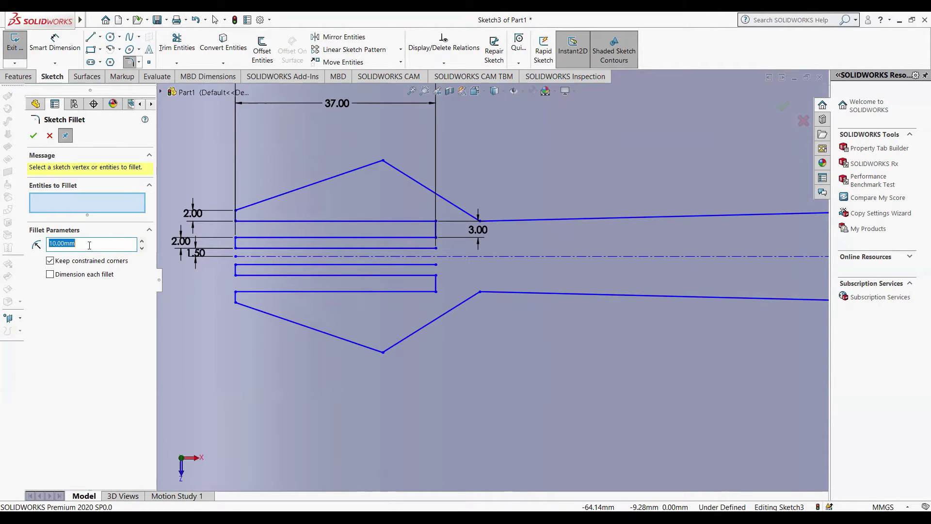
{"action": "scroll", "coordinate": [90, 245], "scroll_direction": "up", "scroll_amount": 1}
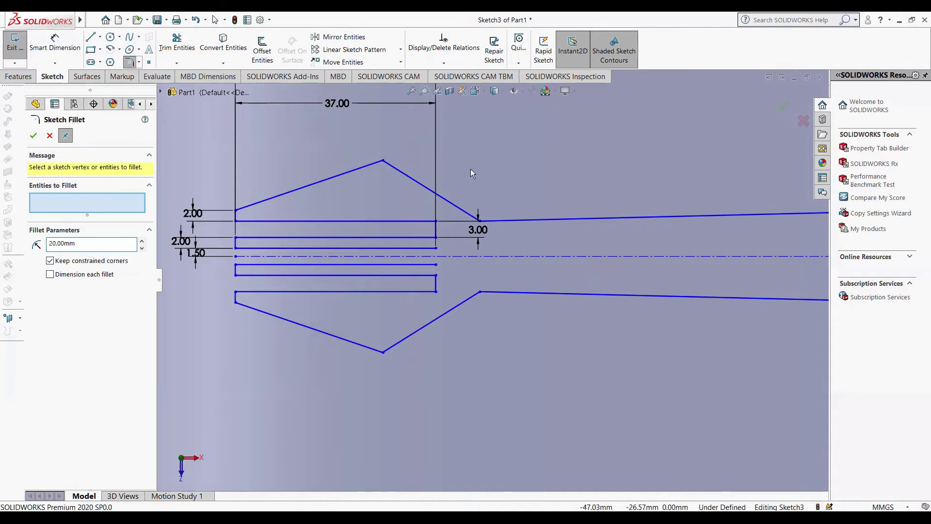
{"action": "left_click", "coordinate": [382, 161]}
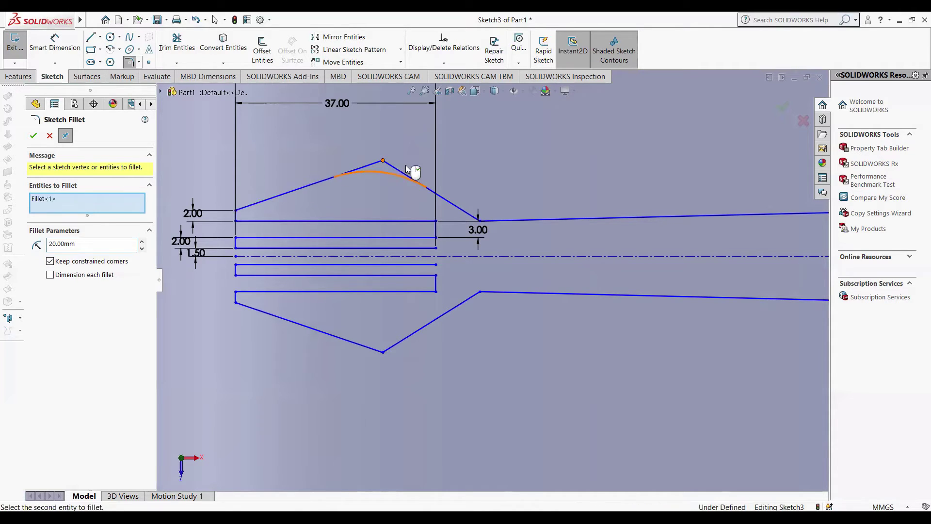
{"action": "left_click", "coordinate": [480, 221]}
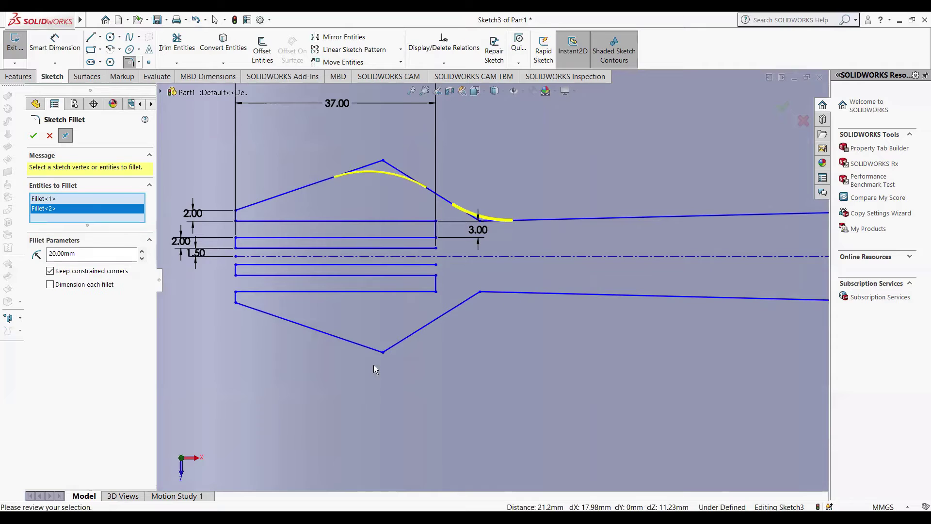
{"action": "left_click", "coordinate": [383, 353]}
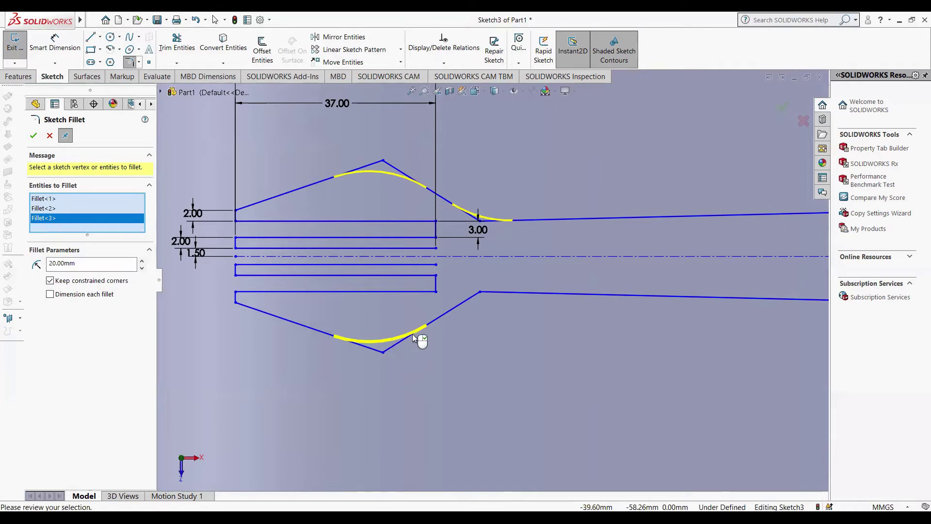
{"action": "left_click", "coordinate": [479, 293]}
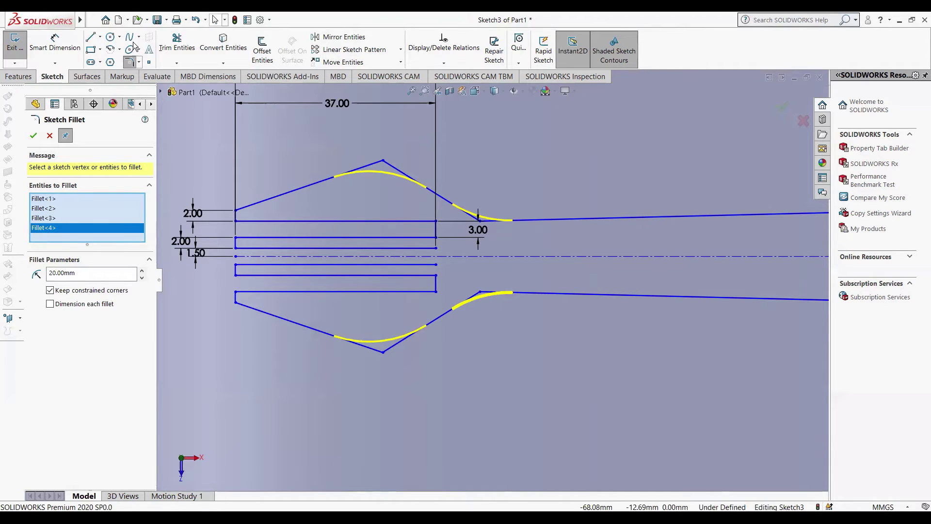
{"action": "left_click", "coordinate": [63, 138]}
{"action": "key", "text": "Return"}
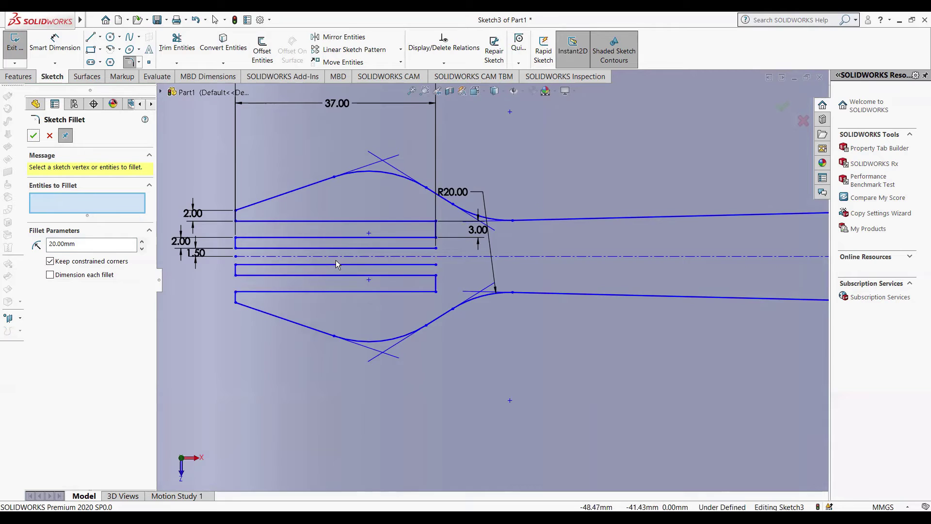
{"action": "scroll", "coordinate": [336, 260], "scroll_direction": "down", "scroll_amount": 1}
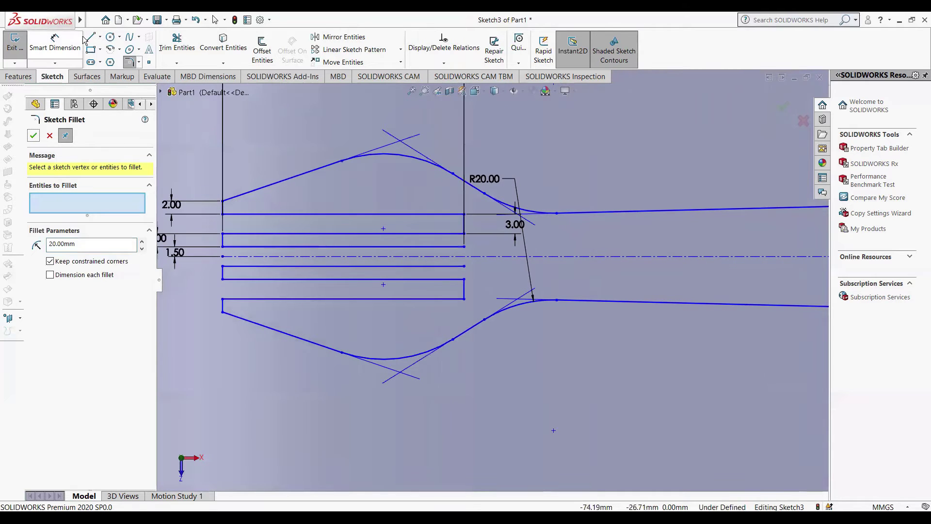
{"action": "key", "text": "Escape"}
- Draw a short vertical line closing the inner tine's open end
{"action": "key", "text": "l"}
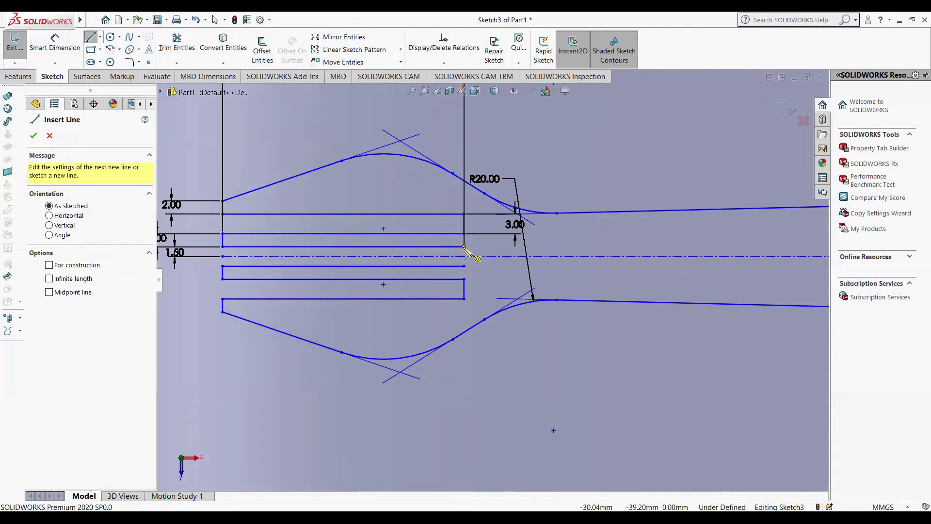
{"action": "left_click", "coordinate": [464, 246]}
{"action": "left_click", "coordinate": [465, 266]}
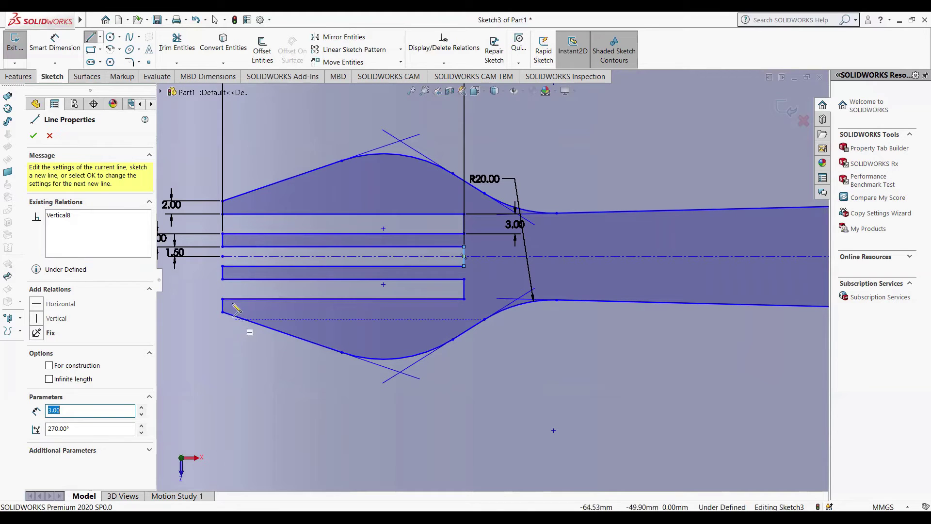
{"action": "left_click", "coordinate": [129, 61]}
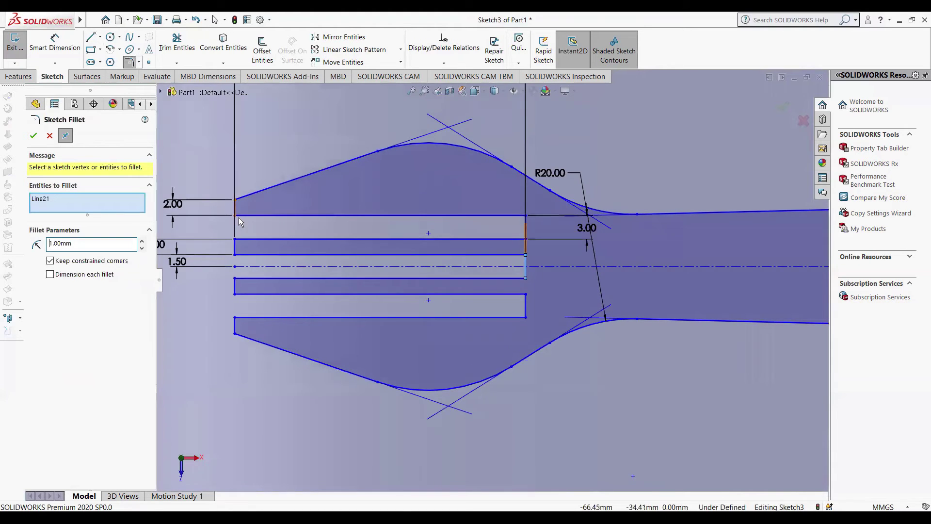
- Set the sketch fillet radius to 0.80 mm and clear a wrongly picked line
{"action": "scroll", "coordinate": [239, 218], "scroll_direction": "down", "scroll_amount": 2}
{"action": "scroll", "coordinate": [334, 240], "scroll_direction": "down", "scroll_amount": 2}
{"action": "scroll", "coordinate": [638, 299], "scroll_direction": "down", "scroll_amount": 1}
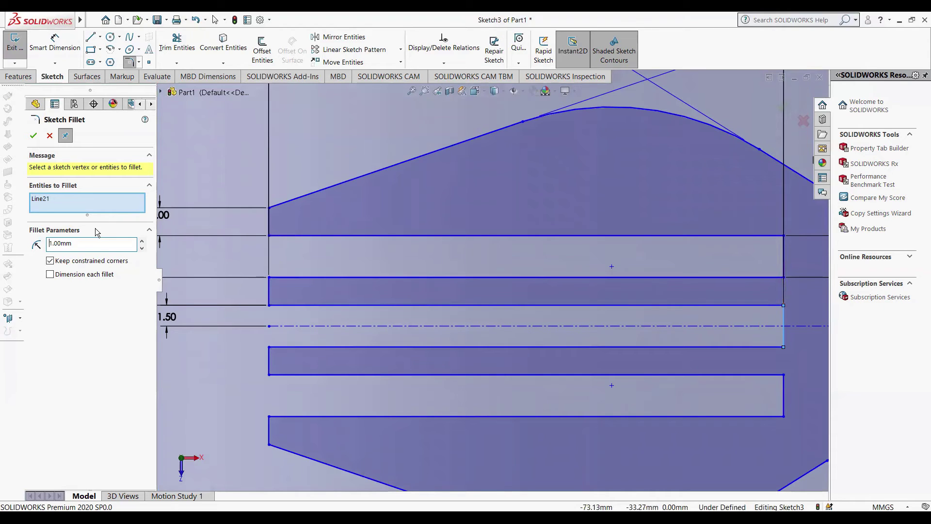
{"action": "double_click", "coordinate": [83, 245]}
{"action": "type", "text": "0"}
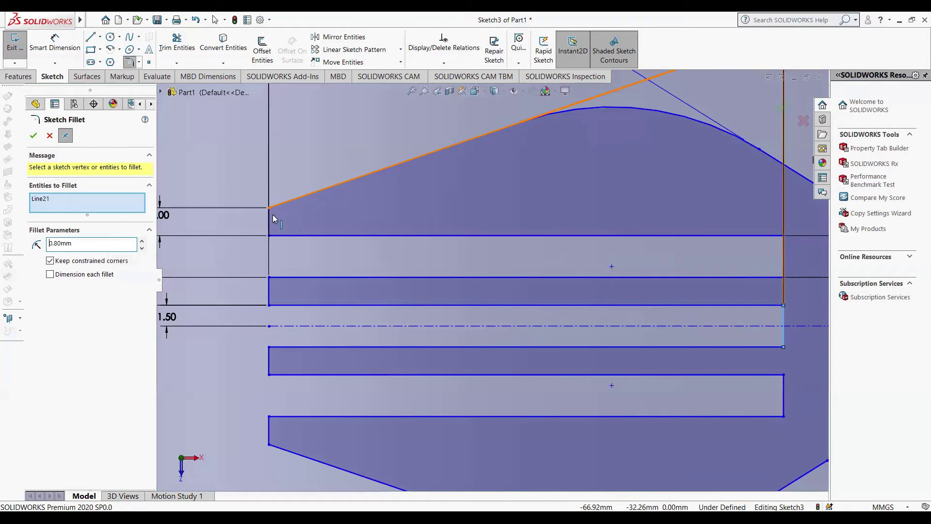
{"action": "left_click", "coordinate": [279, 235]}
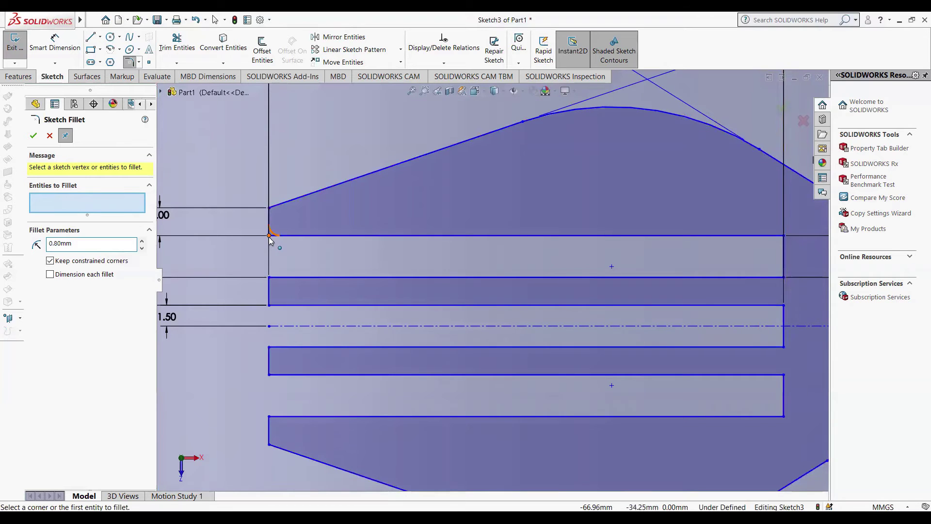
- Select the top-left and bottom-left corners of each tine slot and the bottom outline
{"action": "left_click", "coordinate": [268, 235]}
{"action": "left_click", "coordinate": [269, 208]}
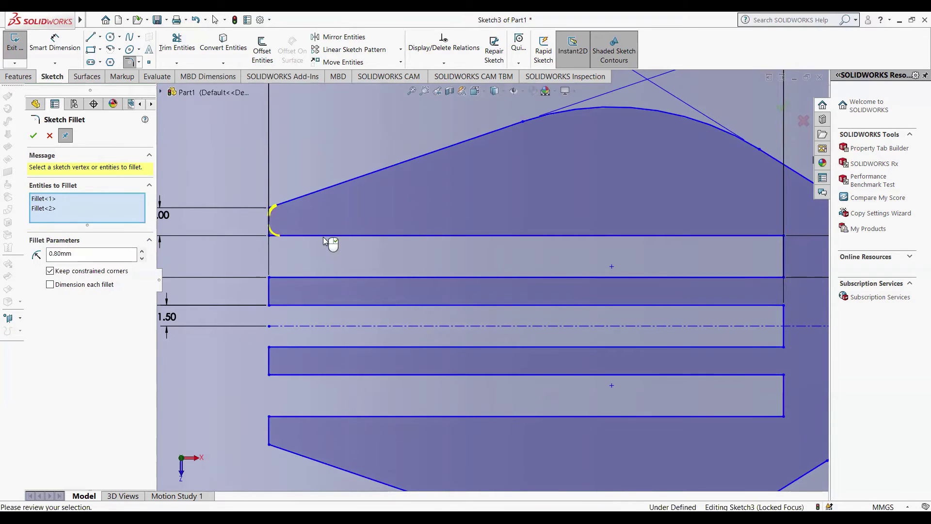
{"action": "left_click", "coordinate": [269, 278]}
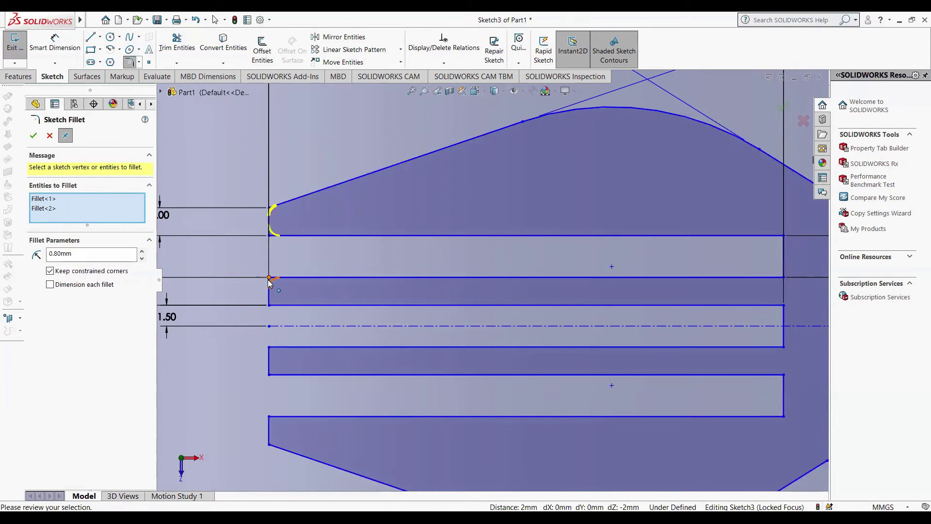
{"action": "left_click", "coordinate": [271, 306]}
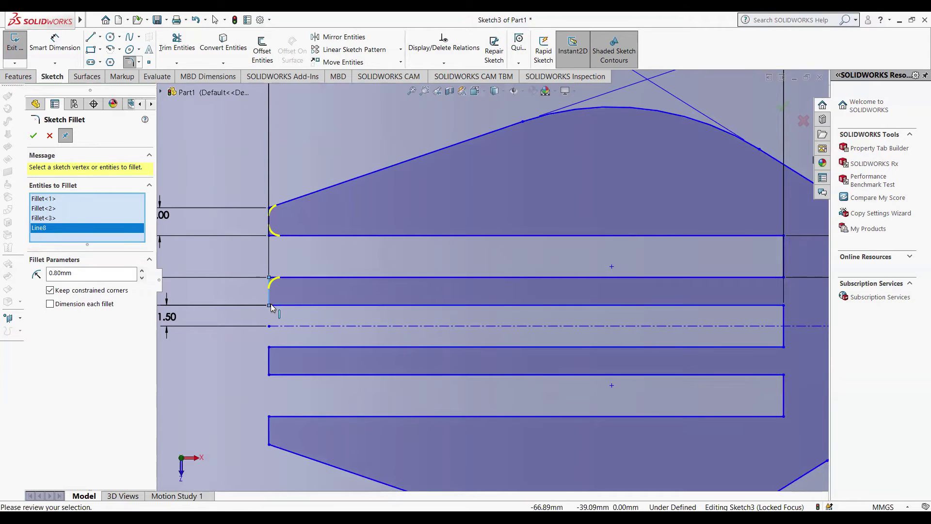
{"action": "left_click", "coordinate": [279, 306]}
{"action": "left_click", "coordinate": [270, 347]}
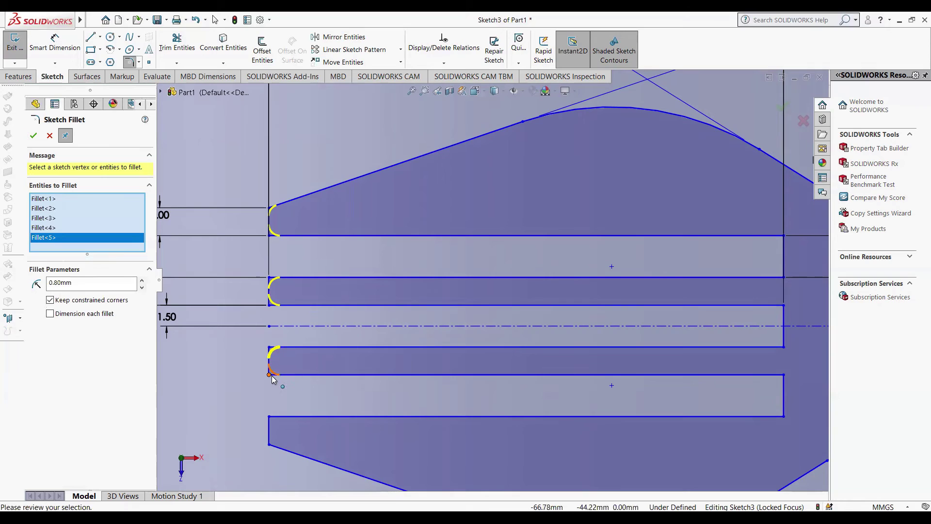
{"action": "left_click", "coordinate": [269, 375]}
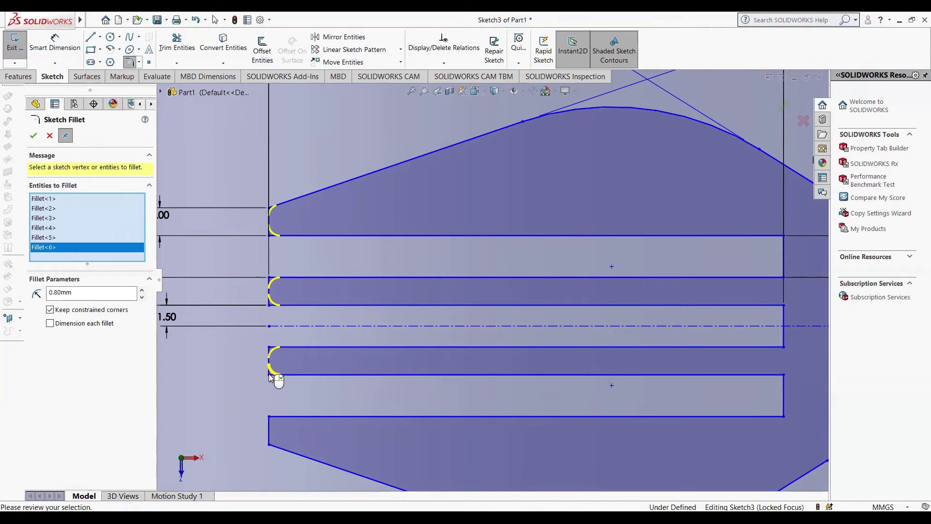
{"action": "left_click", "coordinate": [270, 417]}
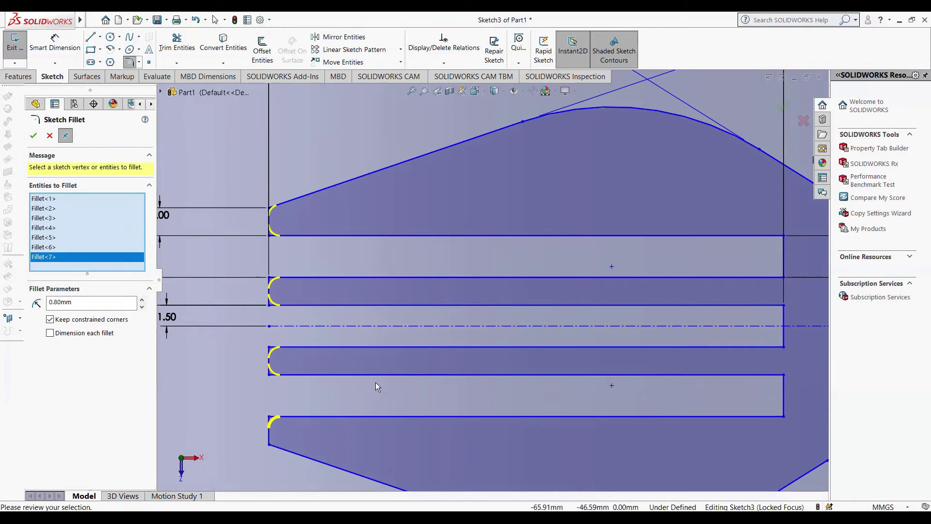
{"action": "left_click", "coordinate": [269, 445]}
- Add the six right-end slot corners and apply the 0.80 mm fillets
{"action": "middle_click_drag", "start_coordinate": [779, 367], "coordinate": [703, 329], "text": "ctrl"}
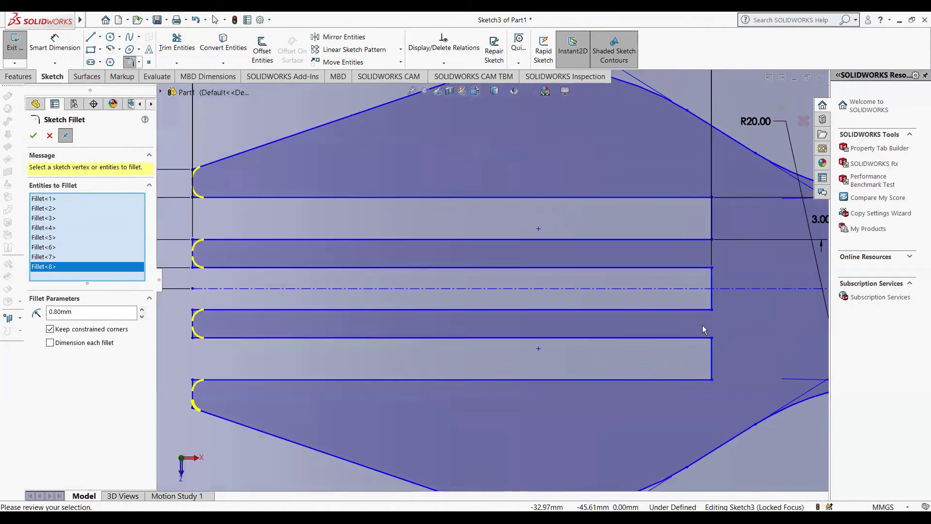
{"action": "left_click", "coordinate": [711, 198]}
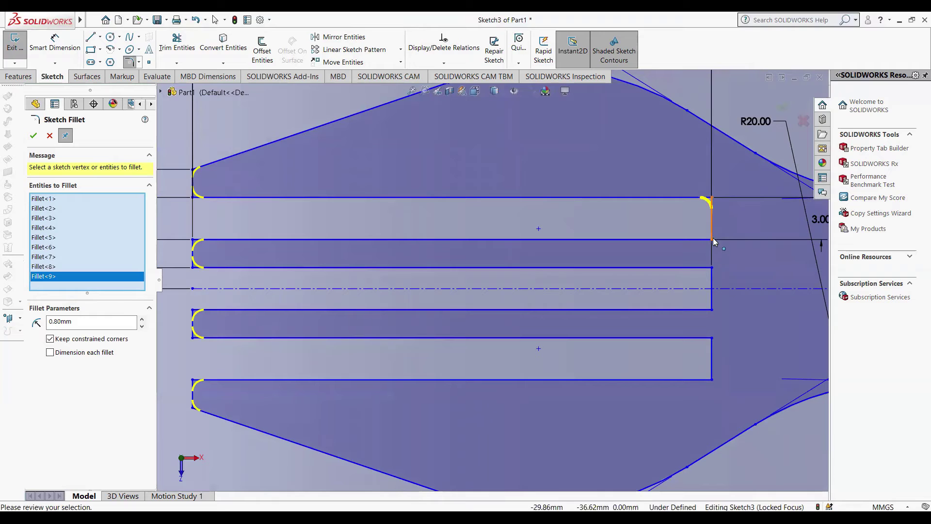
{"action": "left_click", "coordinate": [712, 239]}
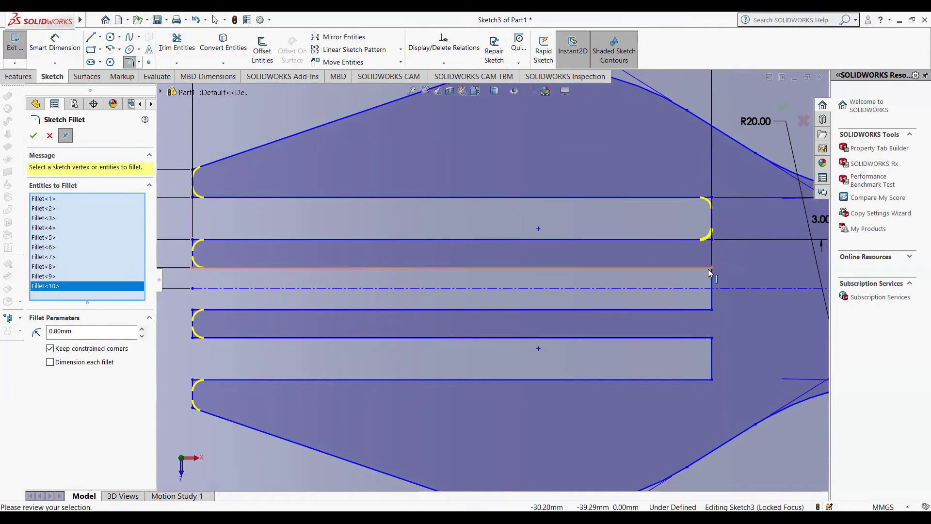
{"action": "left_click", "coordinate": [711, 268]}
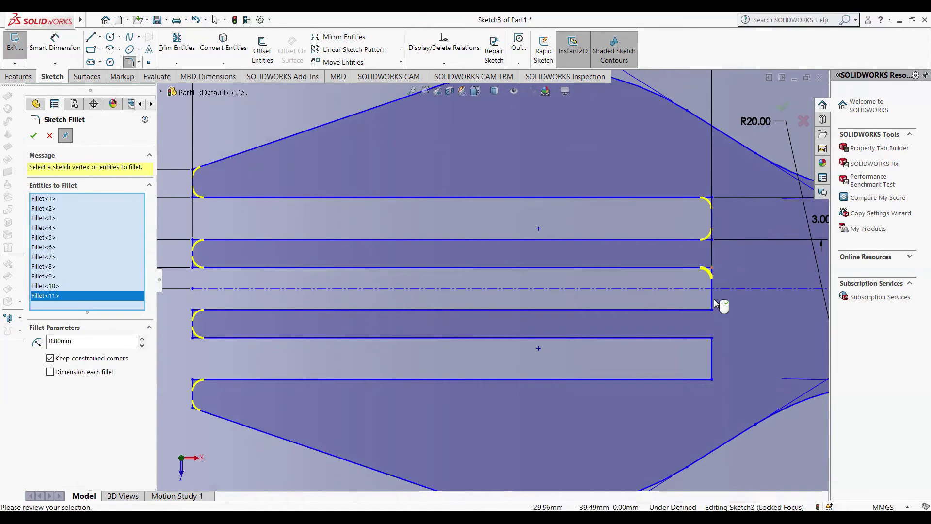
{"action": "left_click", "coordinate": [712, 310]}
{"action": "left_click", "coordinate": [711, 338]}
{"action": "left_click", "coordinate": [713, 380]}
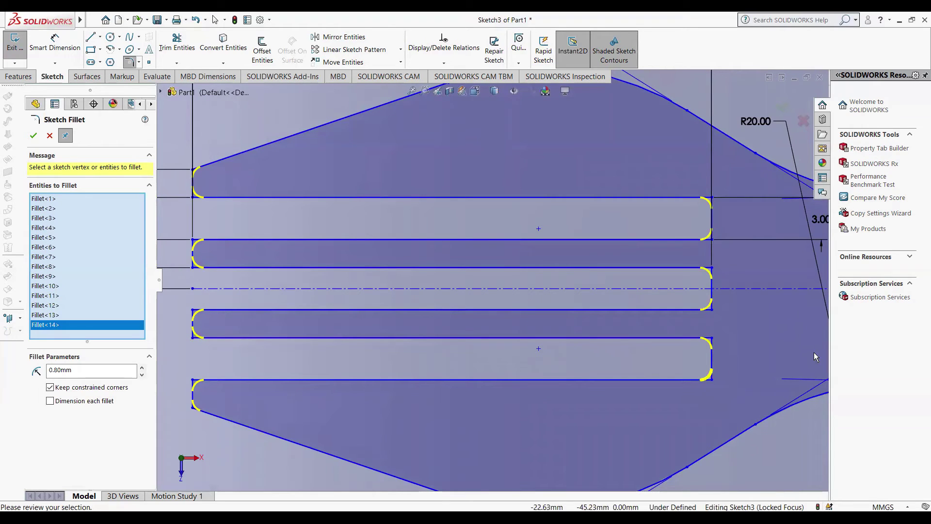
{"action": "left_click", "coordinate": [33, 136]}
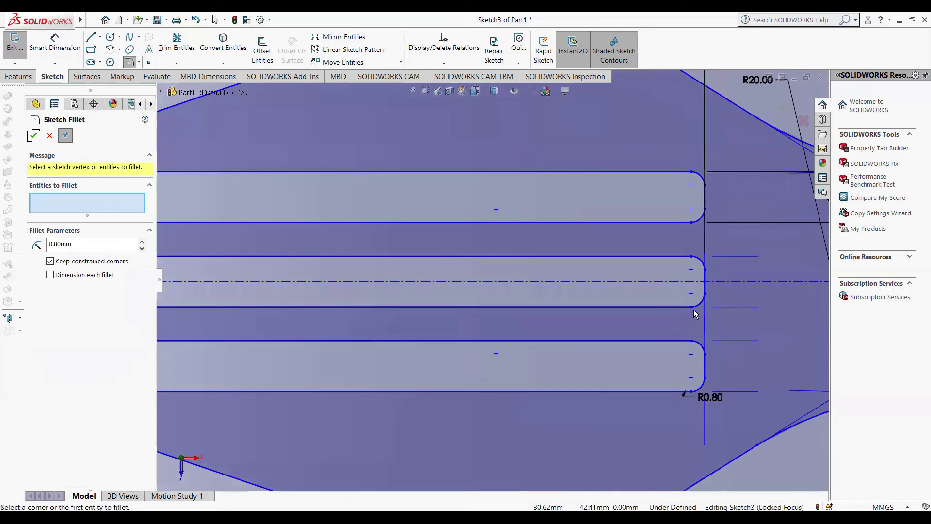
- Close the Sketch Fillet PropertyManager and finish editing Sketch3
{"action": "scroll", "coordinate": [693, 308], "scroll_direction": "up", "scroll_amount": 3}
{"action": "scroll", "coordinate": [734, 315], "scroll_direction": "up", "scroll_amount": 2}
{"action": "scroll", "coordinate": [771, 289], "scroll_direction": "up", "scroll_amount": 1}
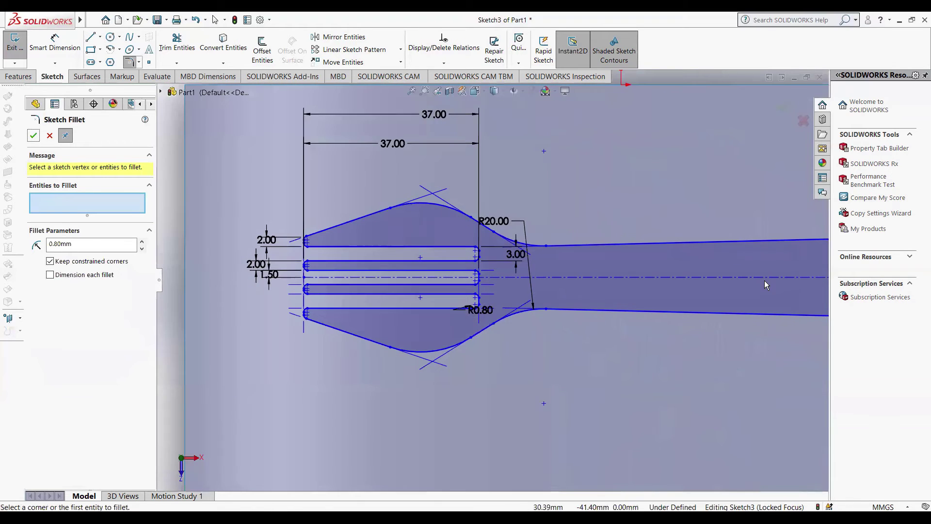
{"action": "scroll", "coordinate": [767, 282], "scroll_direction": "up", "scroll_amount": 1}
{"action": "scroll", "coordinate": [765, 284], "scroll_direction": "down", "scroll_amount": 1}
{"action": "scroll", "coordinate": [733, 284], "scroll_direction": "up", "scroll_amount": 2}
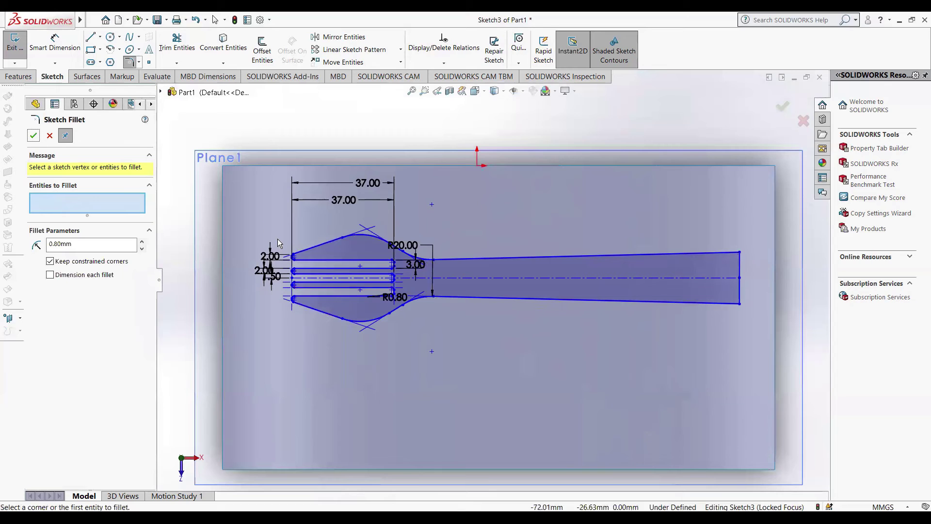
{"action": "left_click", "coordinate": [30, 137]}
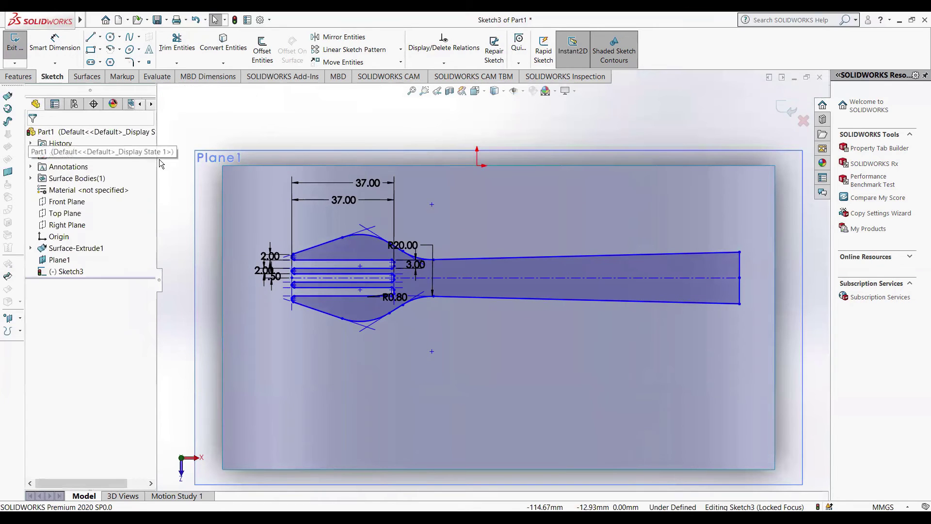
{"action": "scroll", "coordinate": [321, 306], "scroll_direction": "down", "scroll_amount": 2}
{"action": "scroll", "coordinate": [542, 314], "scroll_direction": "up", "scroll_amount": 3}
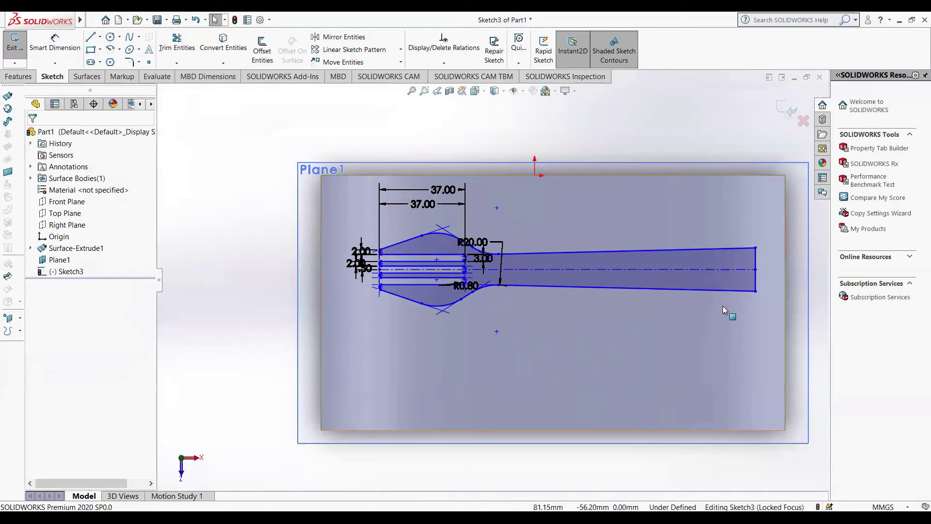
{"action": "scroll", "coordinate": [722, 305], "scroll_direction": "down", "scroll_amount": 1}
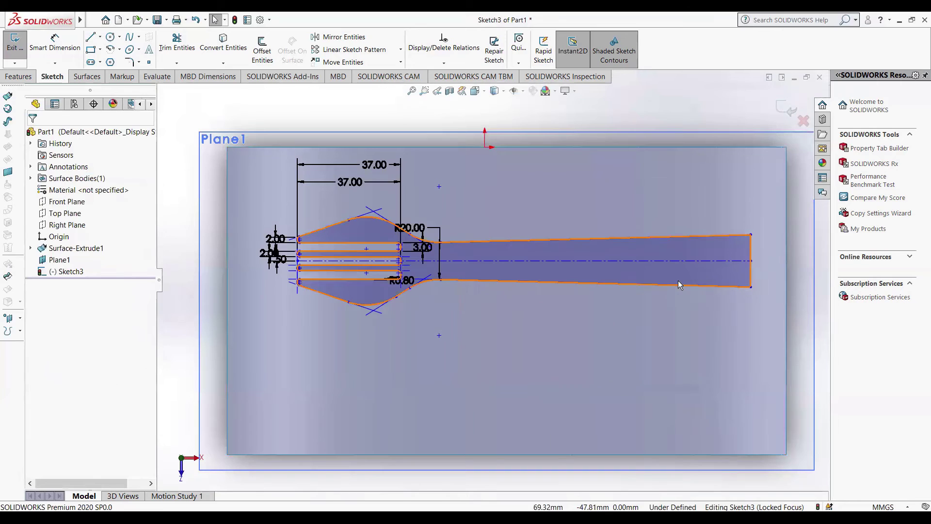
{"action": "scroll", "coordinate": [638, 307], "scroll_direction": "down", "scroll_amount": 1}
{"action": "scroll", "coordinate": [667, 295], "scroll_direction": "up", "scroll_amount": 1}
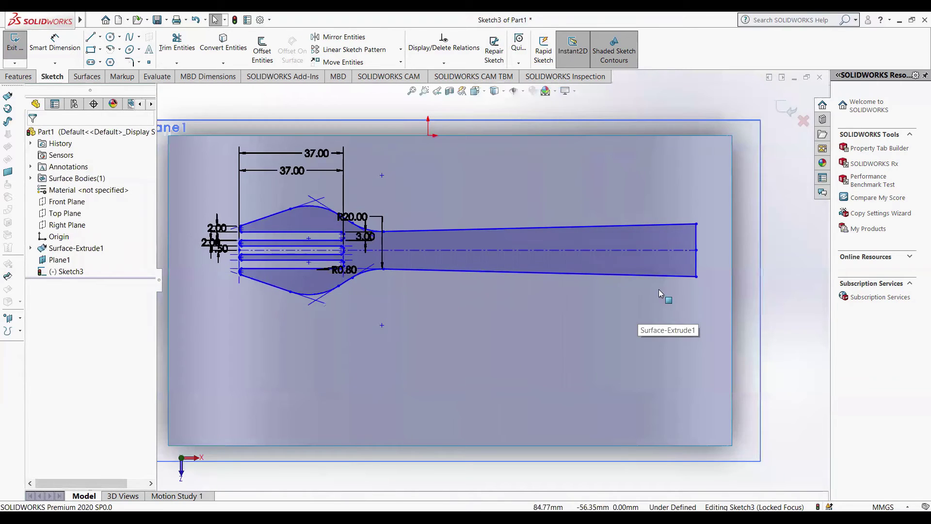
{"action": "left_click", "coordinate": [786, 108]}
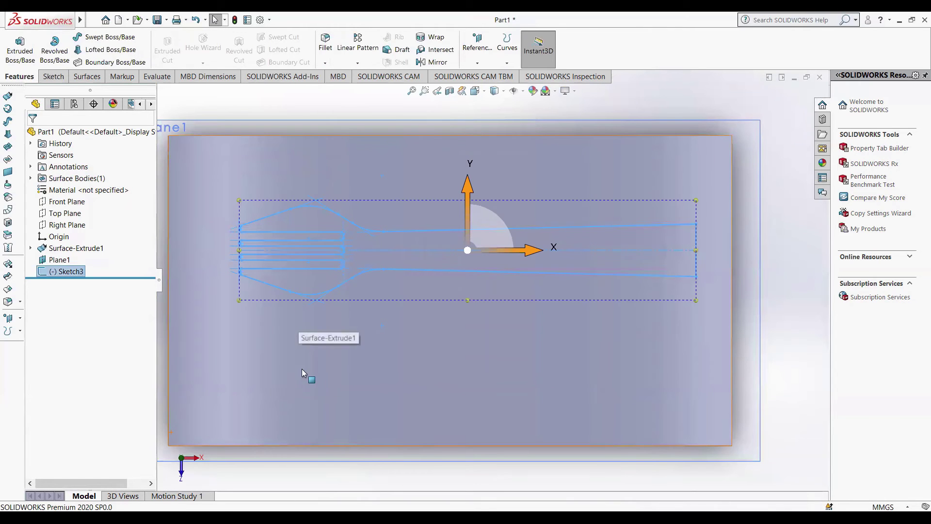
- Orbit to a 3-D view showing the fork sketch on Plane1 above the wavy surface
{"action": "middle_click_drag", "start_coordinate": [771, 339], "coordinate": [491, 292]}
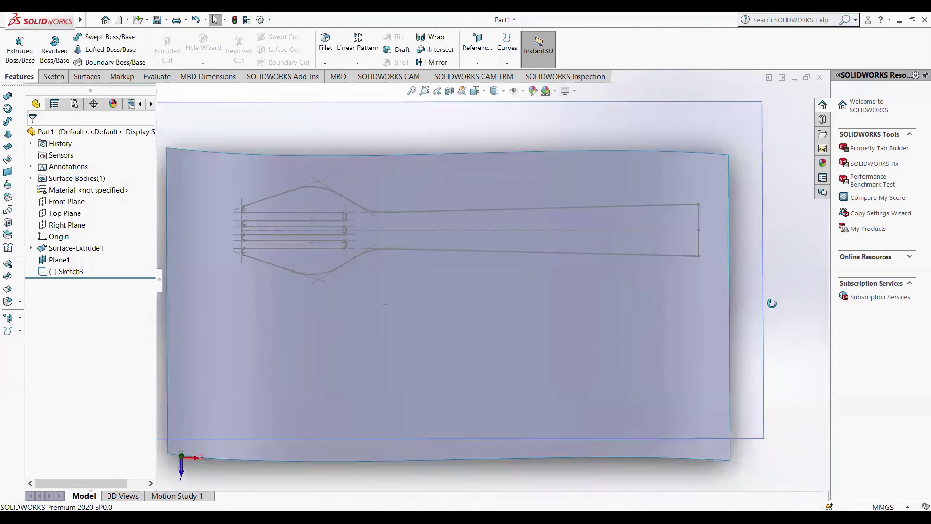
{"action": "scroll", "coordinate": [396, 319], "scroll_direction": "down", "scroll_amount": 3}
{"action": "scroll", "coordinate": [395, 320], "scroll_direction": "up", "scroll_amount": 5}
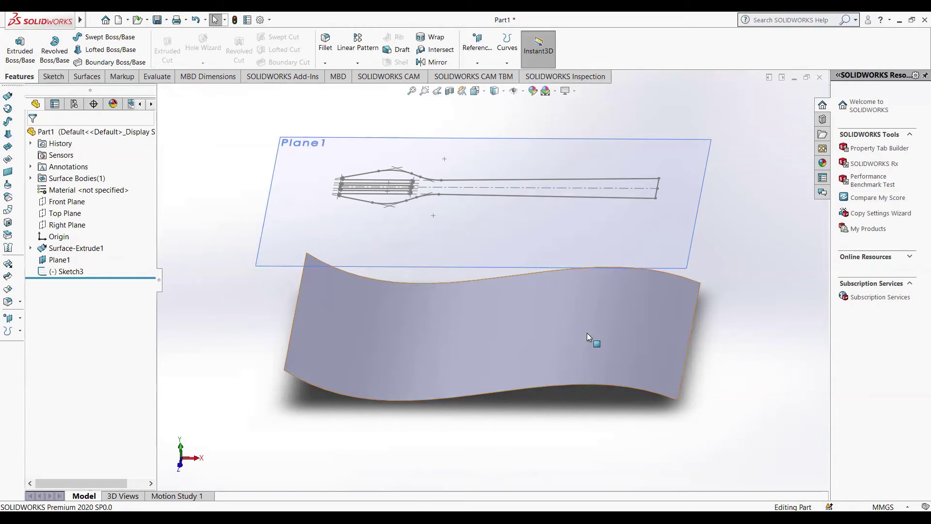
{"action": "left_click", "coordinate": [507, 61]}
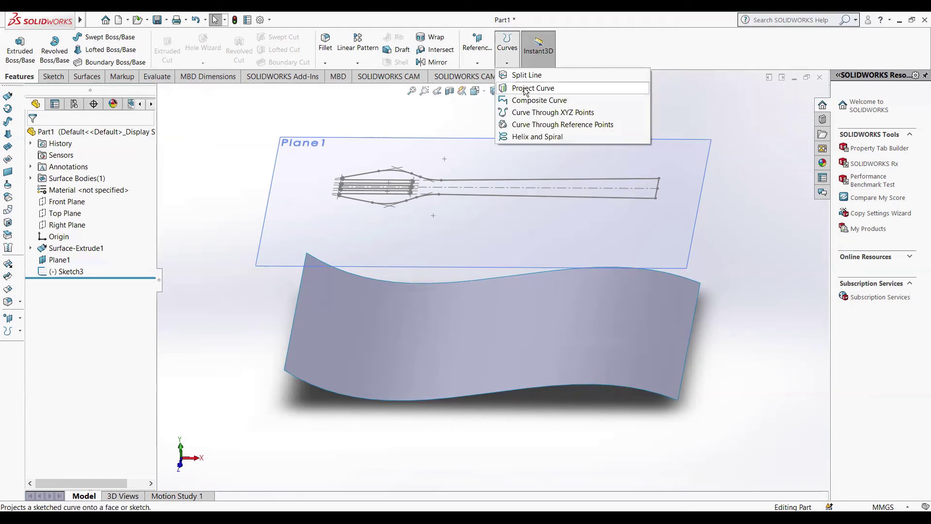
- Project the Sketch3 fork outline onto the wavy Surface-Extrude1 face, with reverse projection, as Curve1
{"action": "left_click", "coordinate": [526, 89]}
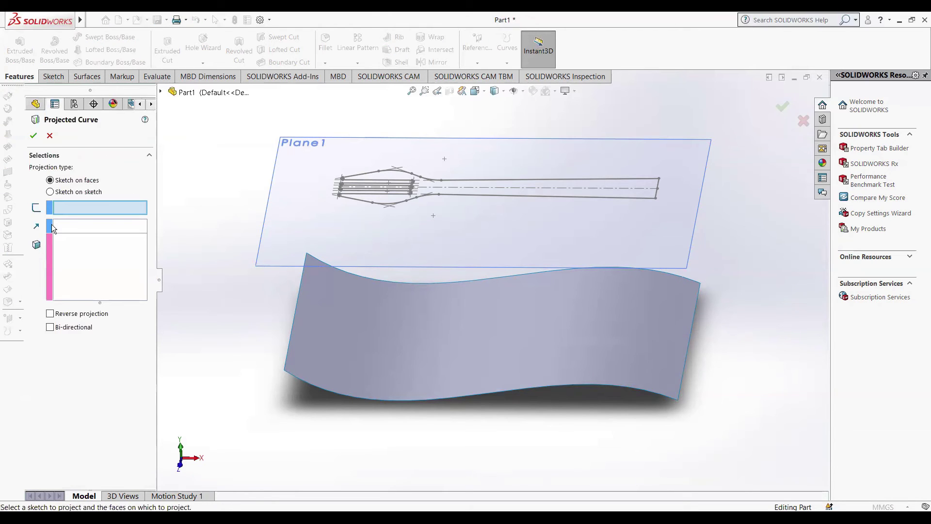
{"action": "left_click", "coordinate": [378, 177]}
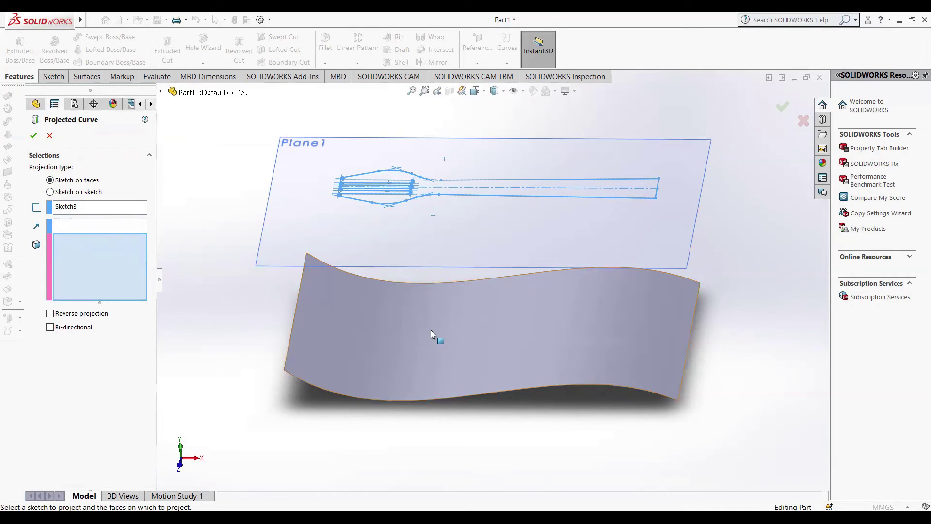
{"action": "left_click", "coordinate": [312, 374]}
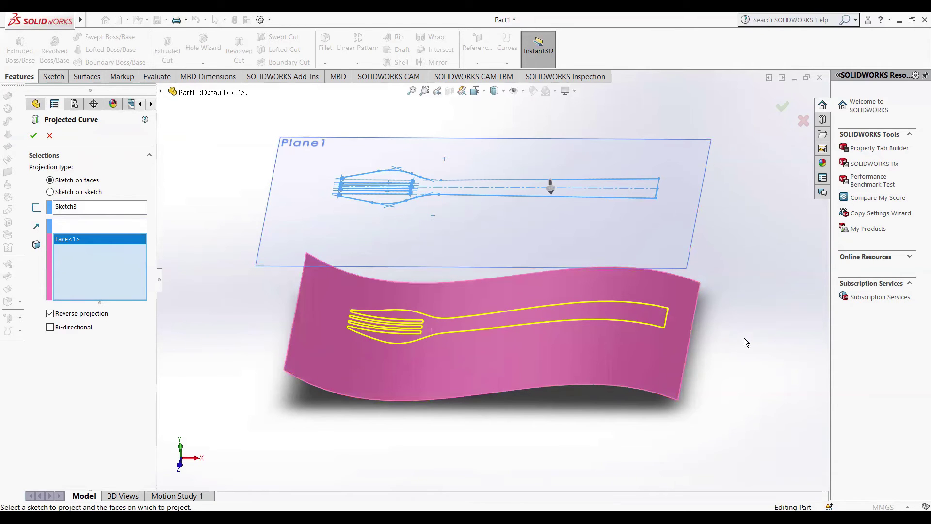
{"action": "mouse_move", "coordinate": [741, 328]}
{"action": "middle_mouse_down"}
{"action": "mouse_move", "coordinate": [747, 243]}
{"action": "mouse_move", "coordinate": [746, 369]}
{"action": "middle_mouse_up"}
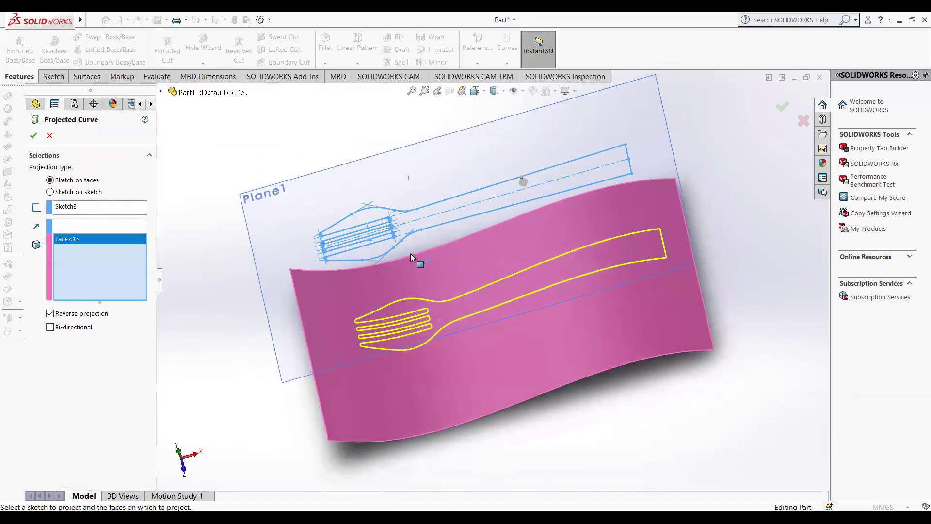
{"action": "left_click", "coordinate": [35, 137]}
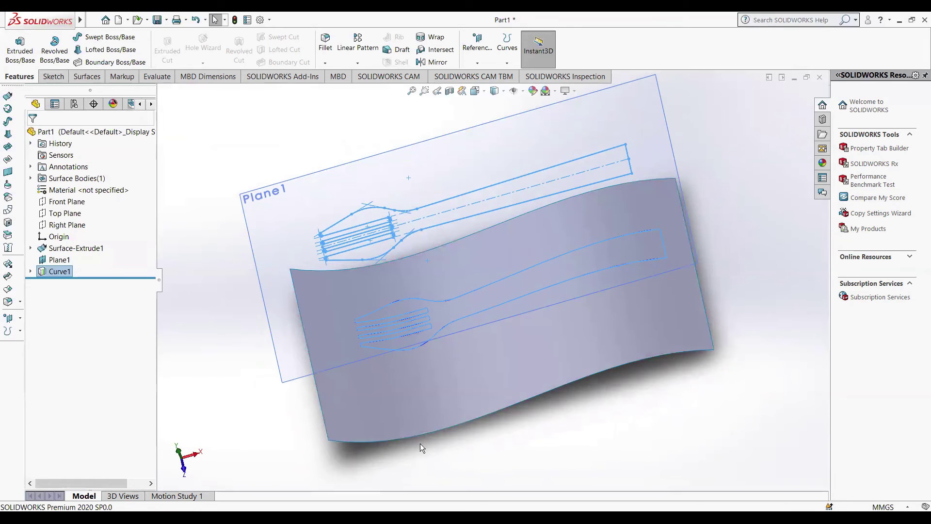
{"action": "mouse_move", "coordinate": [204, 430]}
{"action": "middle_mouse_down"}
{"action": "mouse_move", "coordinate": [194, 374]}
{"action": "mouse_move", "coordinate": [200, 315]}
{"action": "mouse_move", "coordinate": [198, 371]}
{"action": "middle_mouse_up"}
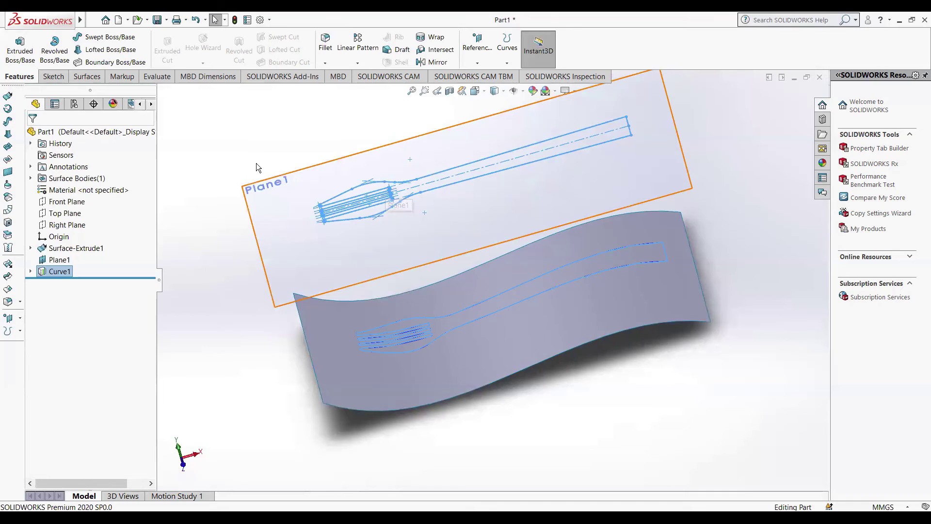
{"action": "left_click", "coordinate": [60, 260]}
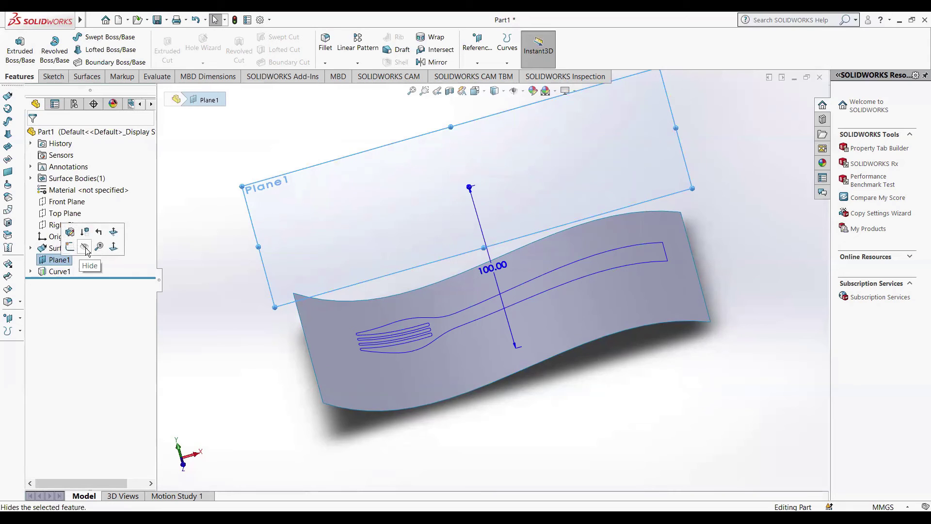
{"action": "left_click", "coordinate": [85, 248]}
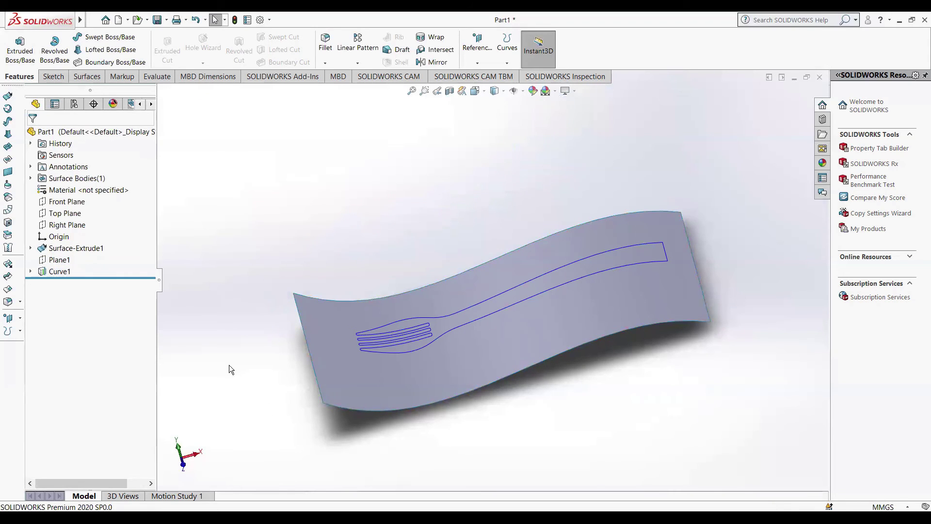
{"action": "middle_click_drag", "start_coordinate": [229, 365], "coordinate": [705, 313]}
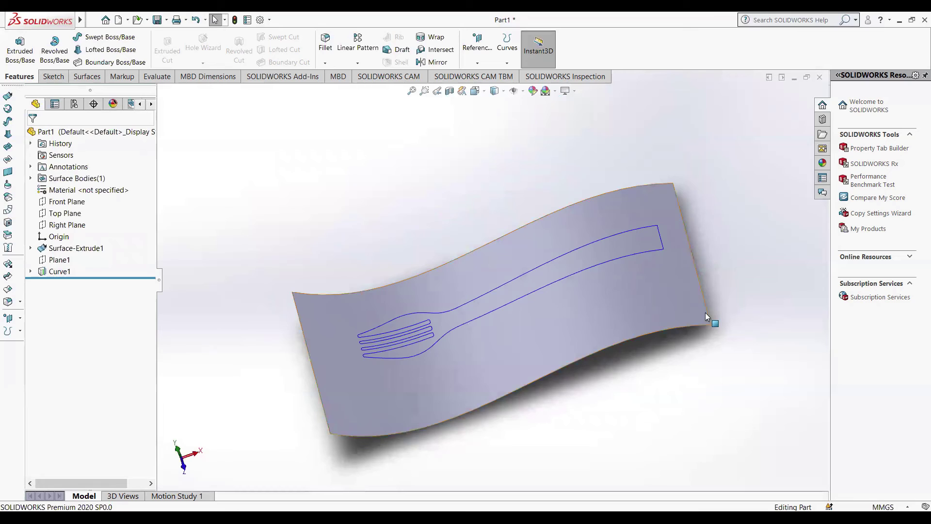
{"action": "middle_click_drag", "start_coordinate": [759, 372], "coordinate": [349, 393]}
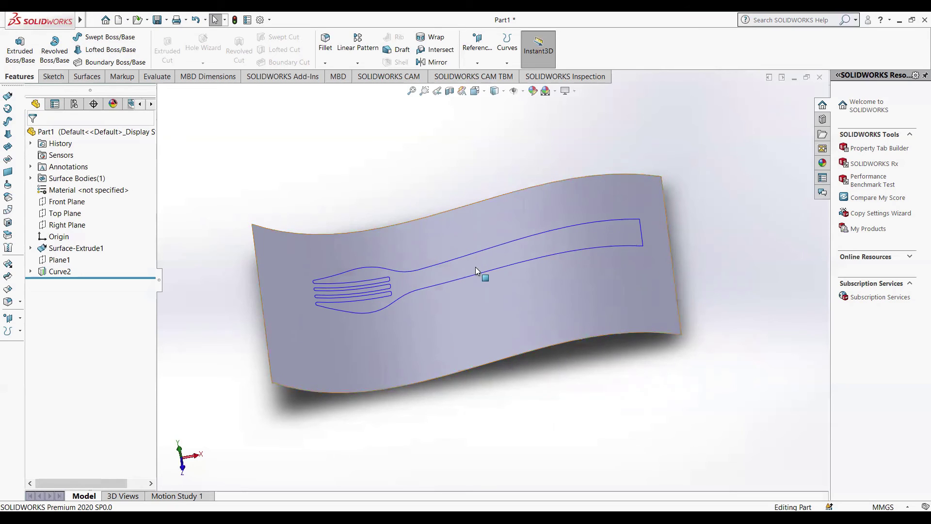
- Trim the wavy surface with Curve2, keeping only the fork region as Surface-Trim3
{"action": "left_click", "coordinate": [8, 278]}
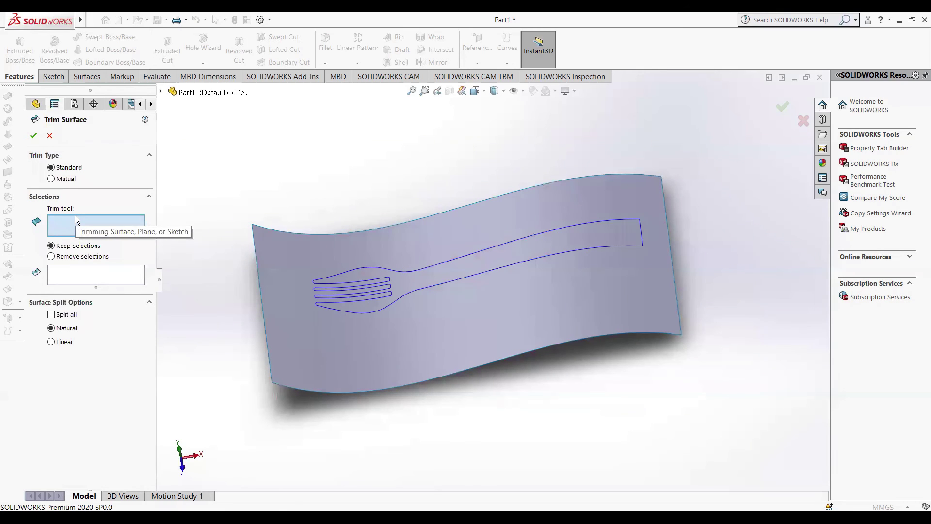
{"action": "left_click", "coordinate": [344, 283]}
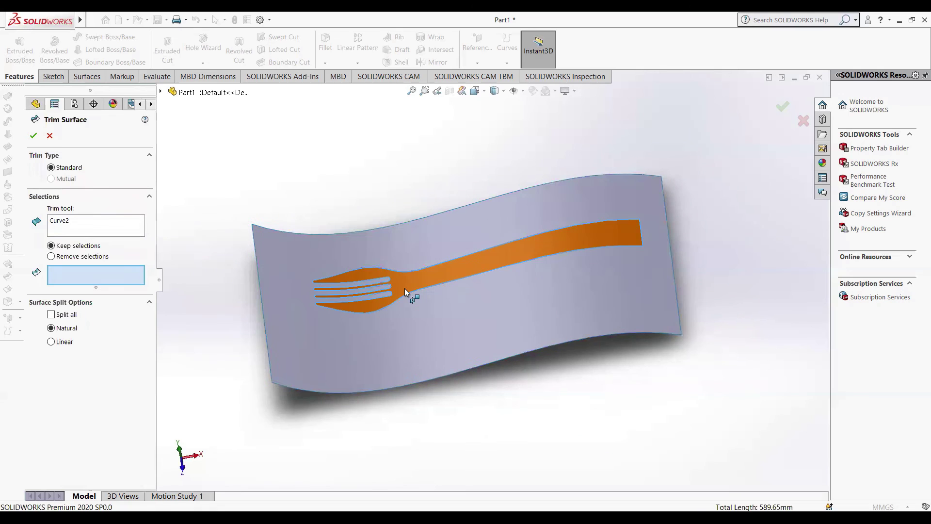
{"action": "left_click", "coordinate": [404, 289]}
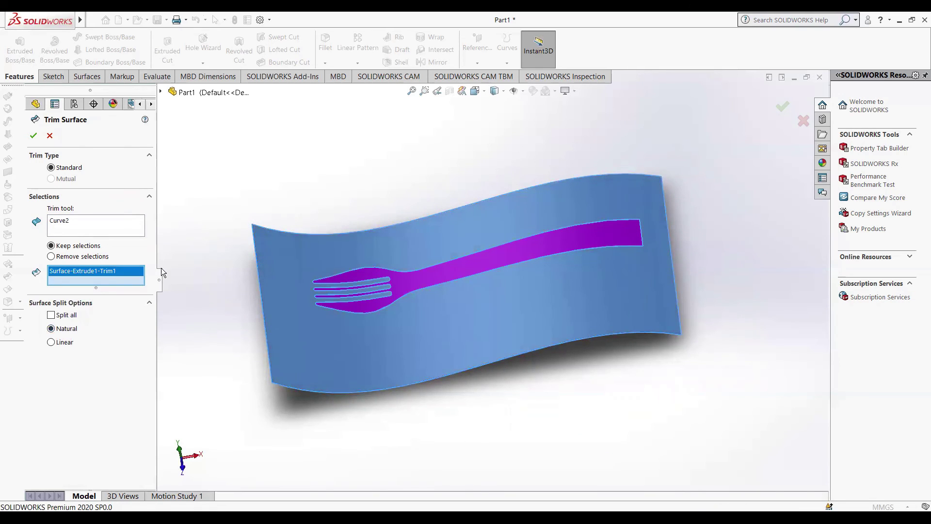
{"action": "left_click", "coordinate": [34, 135]}
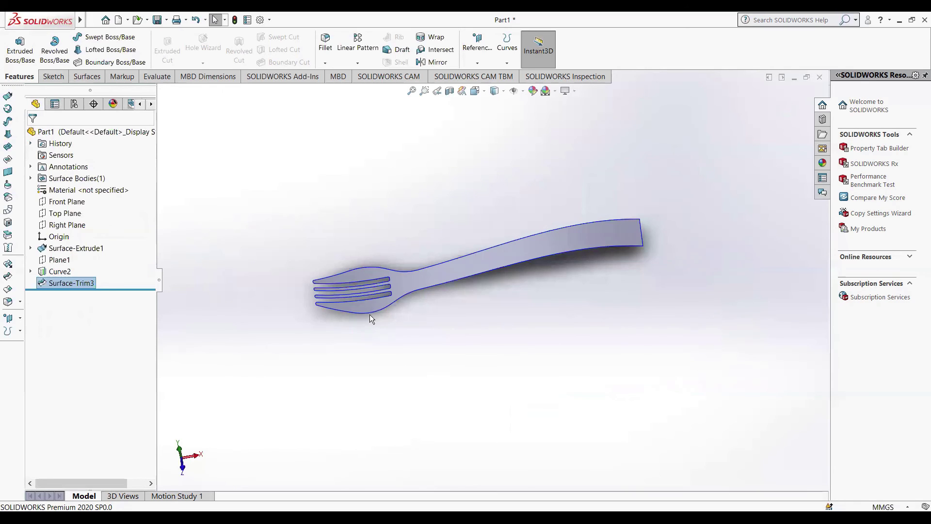
- Orbit around the trimmed fork surface, then bring up the Insert > Boss/Base features list
{"action": "middle_click_drag", "start_coordinate": [372, 326], "coordinate": [445, 271]}
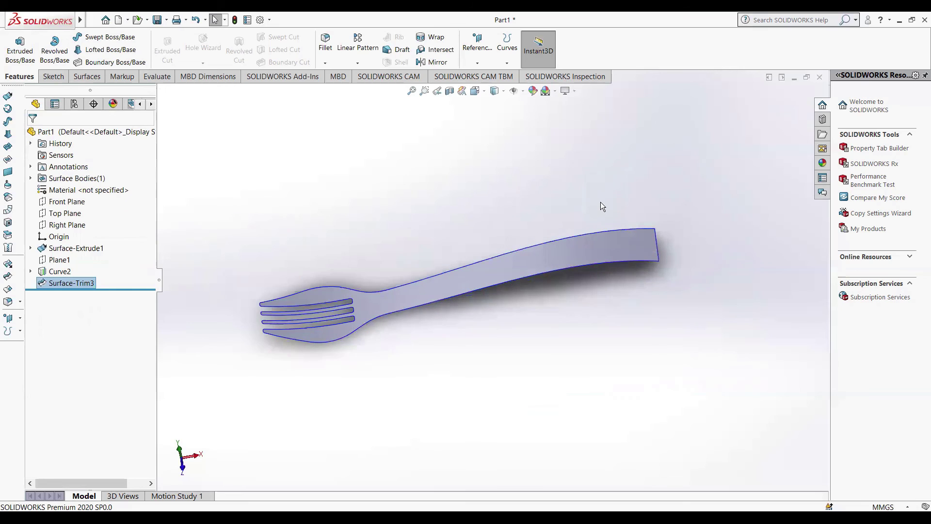
{"action": "mouse_move", "coordinate": [321, 391]}
{"action": "middle_mouse_down"}
{"action": "mouse_move", "coordinate": [343, 320]}
{"action": "mouse_move", "coordinate": [316, 429]}
{"action": "middle_mouse_up"}
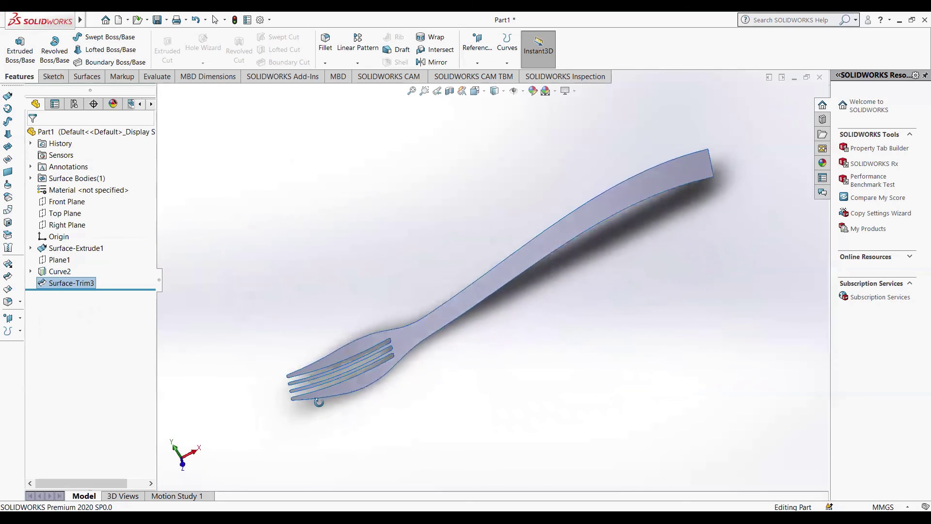
{"action": "middle_click_drag", "start_coordinate": [316, 428], "coordinate": [557, 339]}
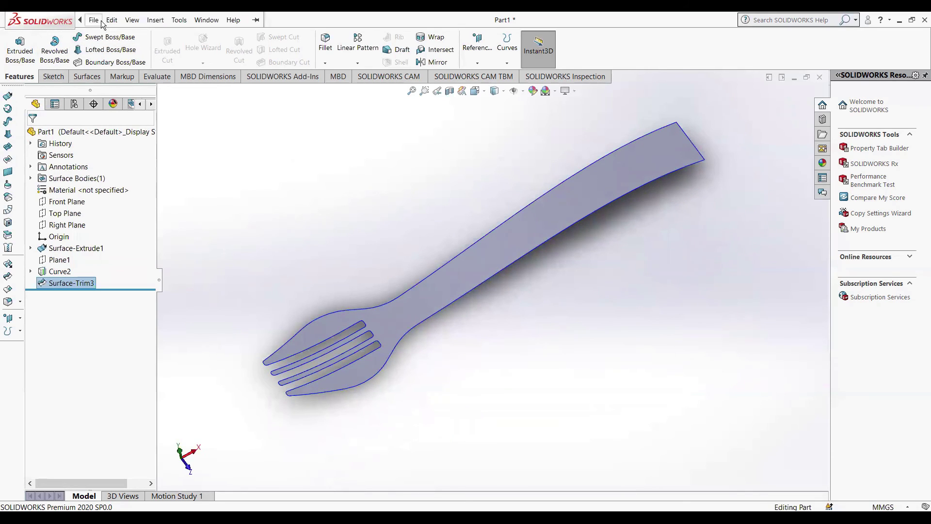
{"action": "left_click", "coordinate": [154, 21]}
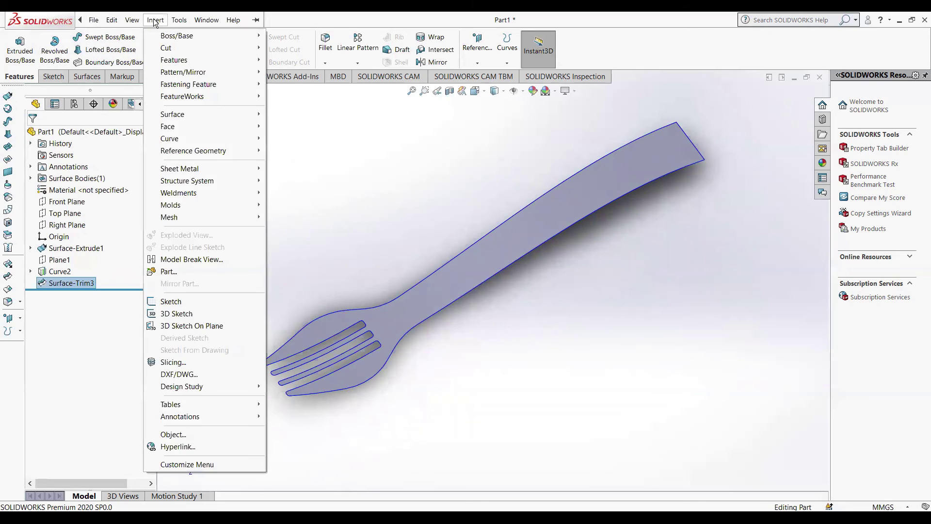
{"action": "mouse_move", "coordinate": [176, 36]}
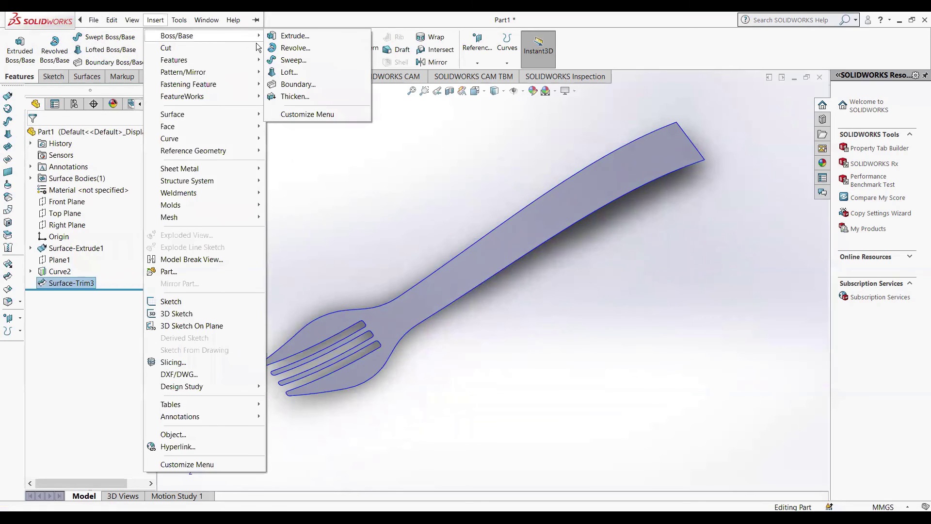
- Thicken Surface-Trim3 by 2.00 mm, creating the solid Thicken1 feature
{"action": "left_click", "coordinate": [306, 97]}
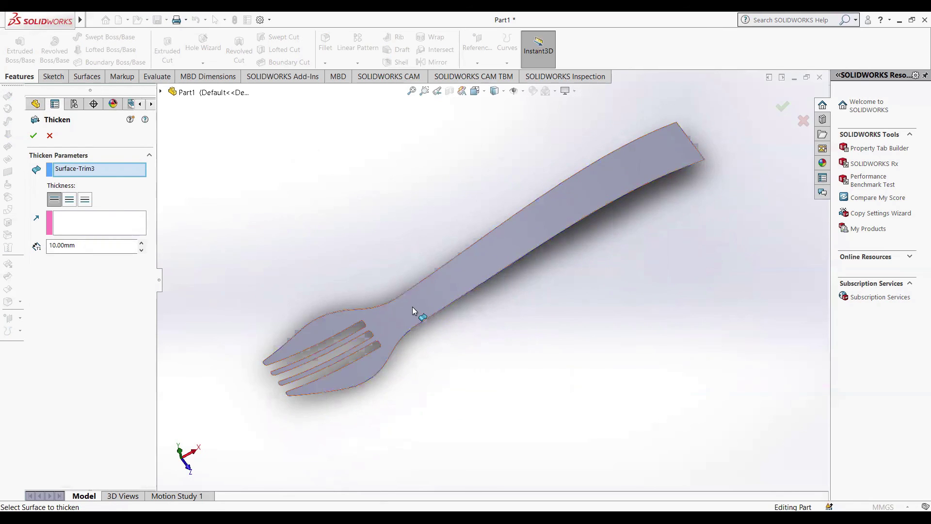
{"action": "middle_click_drag", "start_coordinate": [412, 307], "coordinate": [368, 271]}
{"action": "left_click", "coordinate": [90, 246]}
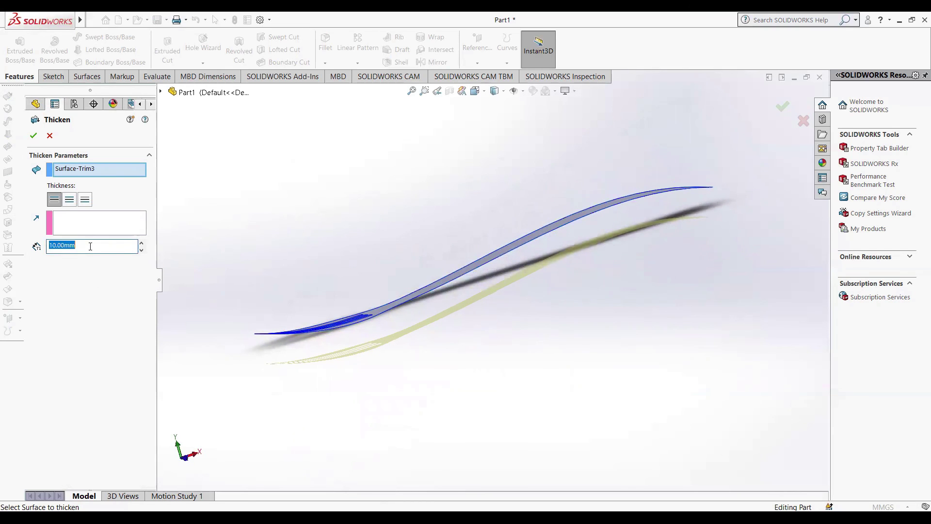
{"action": "type", "text": "2"}
{"action": "key", "text": "Return"}
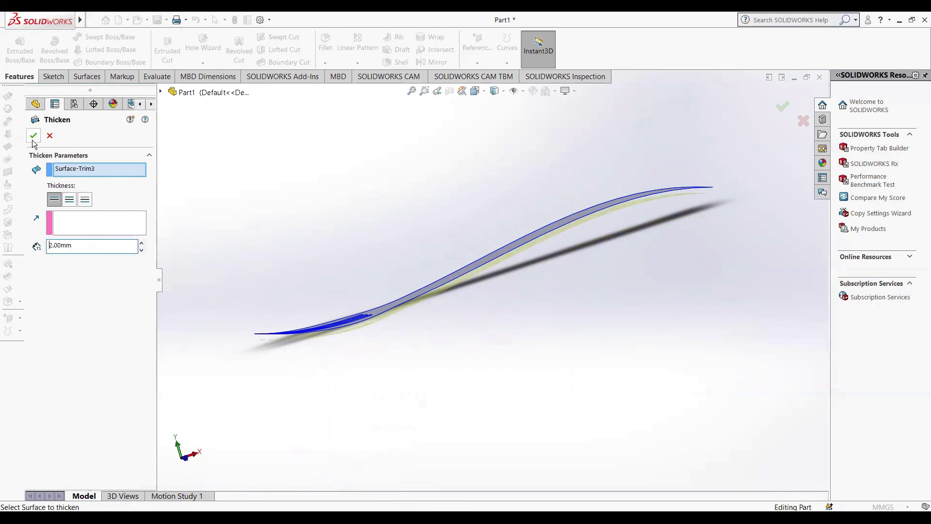
{"action": "left_click", "coordinate": [33, 136]}
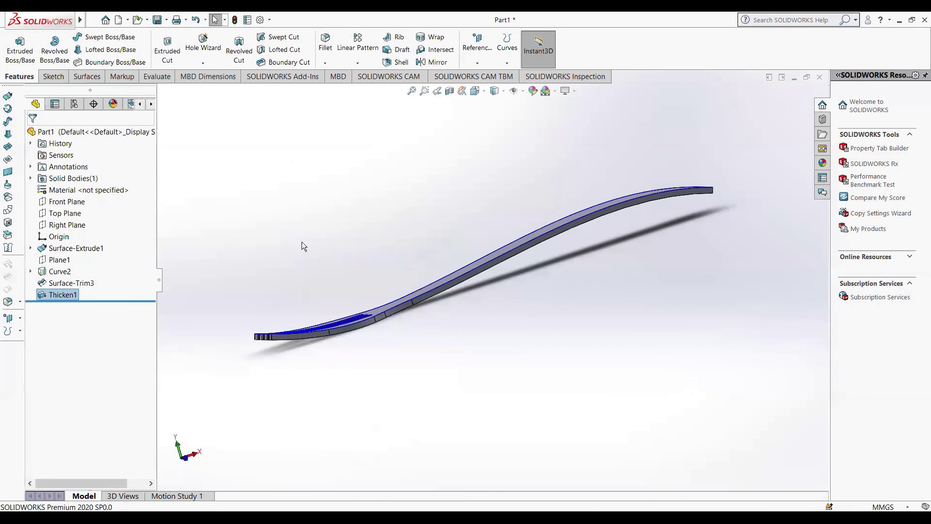
- Apply a light cyan appearance to the whole Part1.SLDPRT after trying several palette colours
{"action": "mouse_move", "coordinate": [249, 280]}
{"action": "middle_mouse_down"}
{"action": "mouse_move", "coordinate": [249, 272]}
{"action": "mouse_move", "coordinate": [229, 347]}
{"action": "mouse_move", "coordinate": [336, 376]}
{"action": "mouse_move", "coordinate": [272, 388]}
{"action": "mouse_move", "coordinate": [251, 307]}
{"action": "mouse_move", "coordinate": [235, 333]}
{"action": "middle_mouse_up"}
{"action": "left_click", "coordinate": [534, 91]}
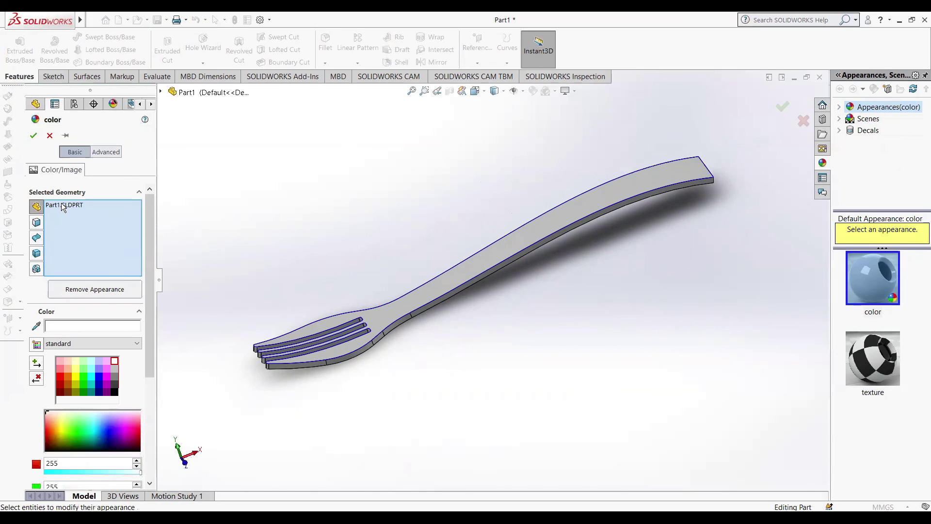
{"action": "left_click", "coordinate": [62, 205]}
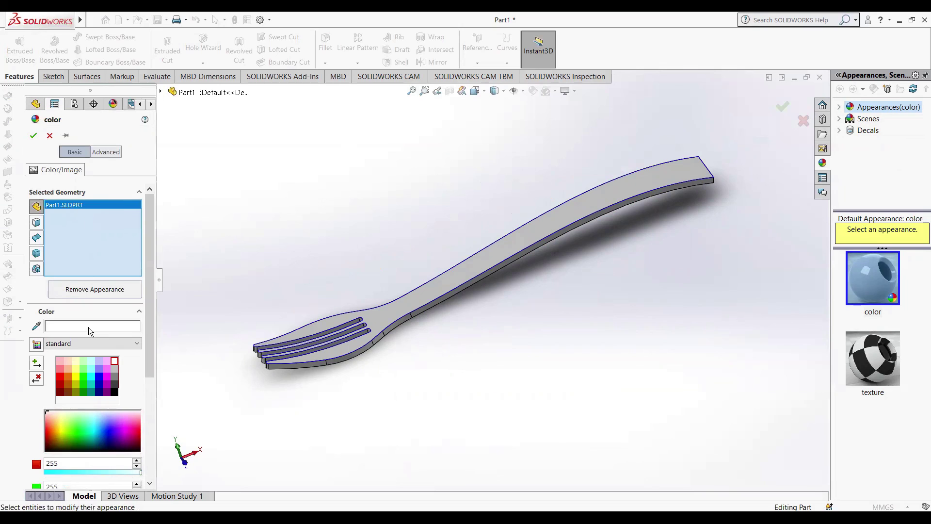
{"action": "left_click", "coordinate": [106, 370]}
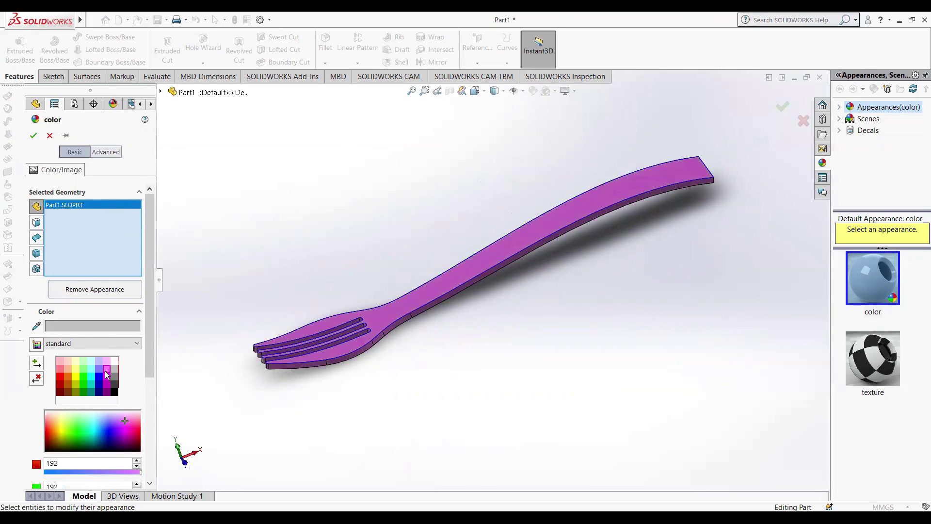
{"action": "left_click", "coordinate": [106, 379]}
{"action": "left_click", "coordinate": [73, 367]}
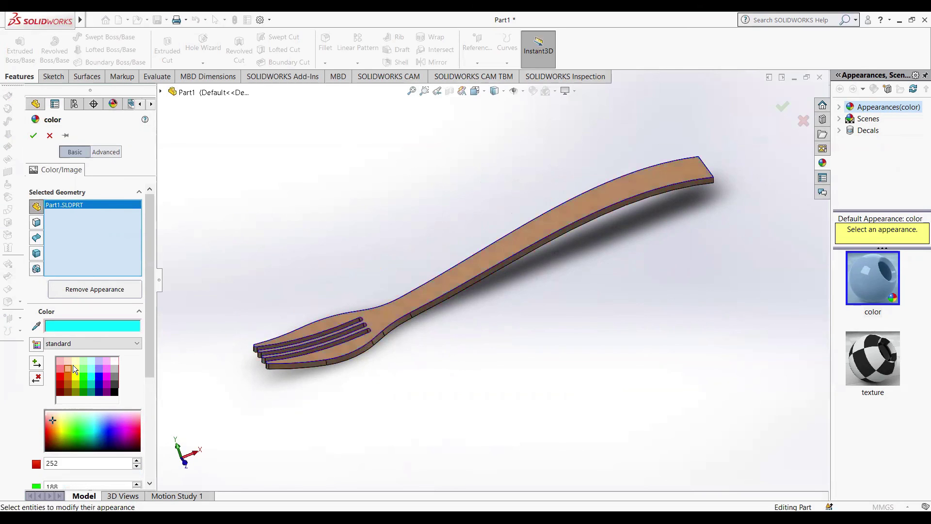
{"action": "left_click", "coordinate": [91, 367]}
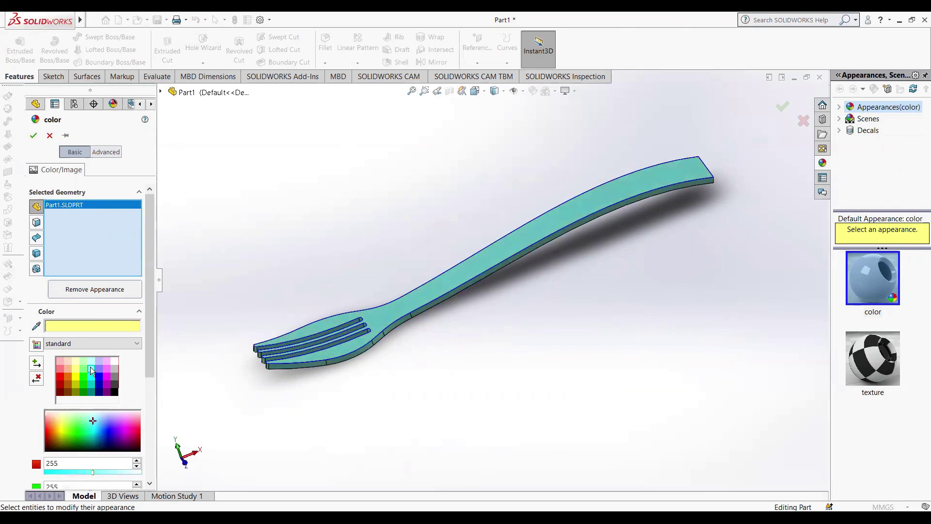
{"action": "left_click", "coordinate": [90, 363]}
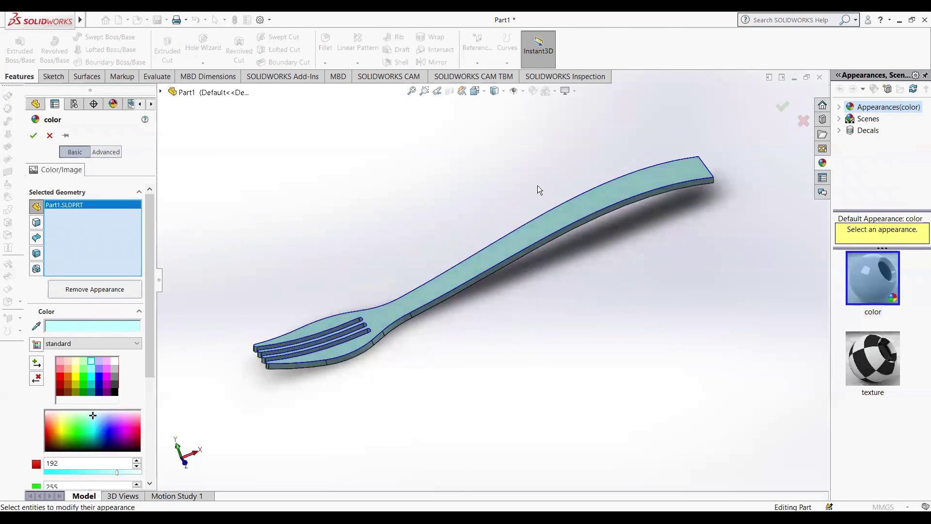
{"action": "mouse_move", "coordinate": [275, 265]}
{"action": "middle_mouse_down"}
{"action": "mouse_move", "coordinate": [271, 250]}
{"action": "mouse_move", "coordinate": [280, 277]}
{"action": "middle_mouse_up"}
{"action": "left_click", "coordinate": [33, 135]}
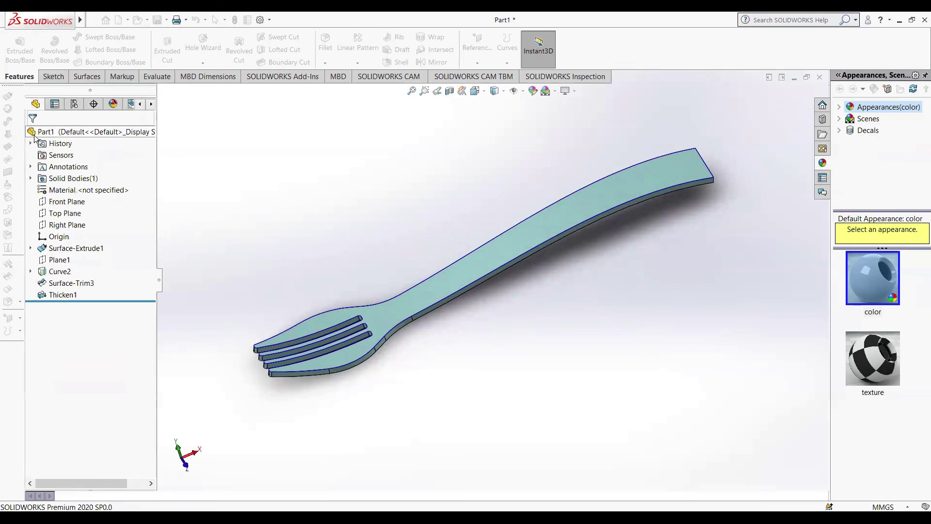
- Toggle the fork's floor shadow on and back off, then orbit to inspect the finished fork
{"action": "left_click", "coordinate": [567, 92]}
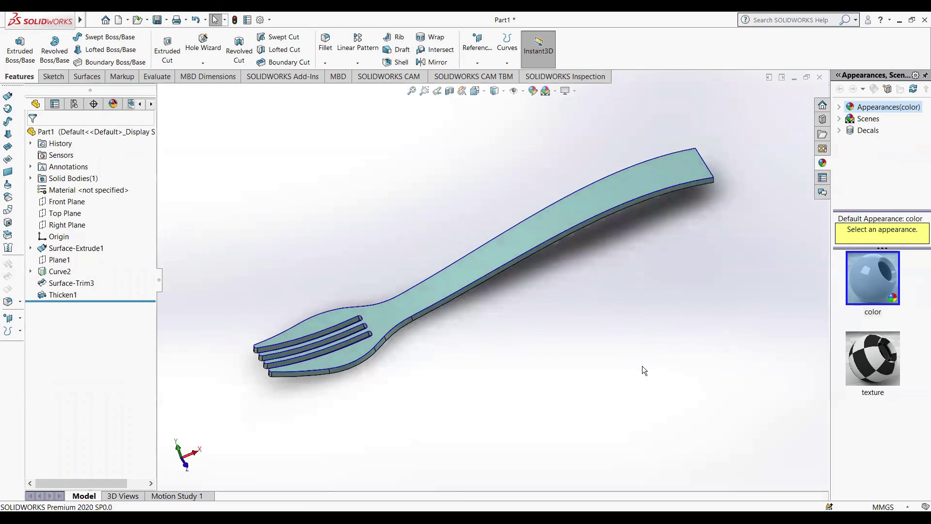
{"action": "left_click", "coordinate": [565, 91]}
{"action": "left_click", "coordinate": [572, 103]}
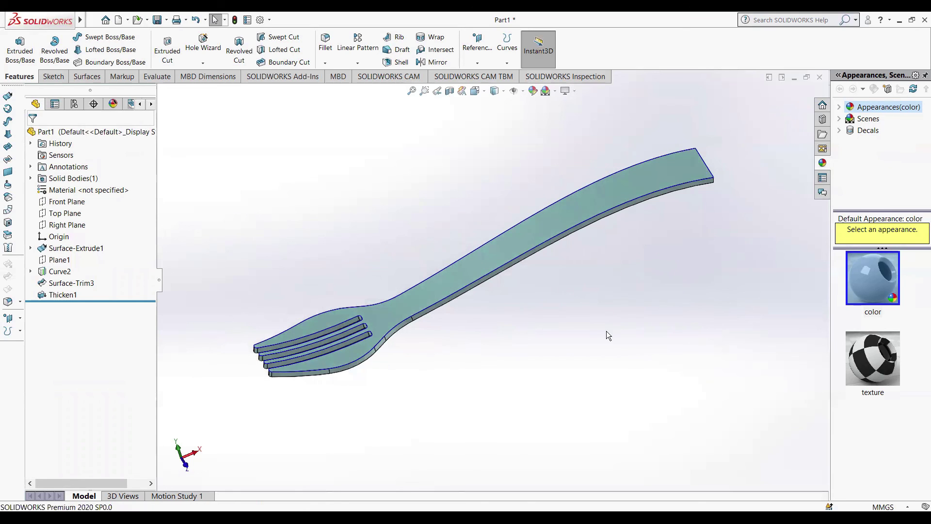
{"action": "mouse_move", "coordinate": [555, 357]}
{"action": "middle_mouse_down"}
{"action": "mouse_move", "coordinate": [519, 236]}
{"action": "mouse_move", "coordinate": [558, 358]}
{"action": "middle_mouse_up"}
{"action": "mouse_move", "coordinate": [585, 187]}
{"action": "middle_mouse_down"}
{"action": "mouse_move", "coordinate": [700, 283]}
{"action": "mouse_move", "coordinate": [707, 205]}
{"action": "mouse_move", "coordinate": [734, 250]}
{"action": "mouse_move", "coordinate": [756, 336]}
{"action": "mouse_move", "coordinate": [731, 308]}
{"action": "mouse_move", "coordinate": [796, 380]}
{"action": "mouse_move", "coordinate": [663, 210]}
{"action": "mouse_move", "coordinate": [696, 160]}
{"action": "mouse_move", "coordinate": [735, 188]}
{"action": "middle_mouse_up"}
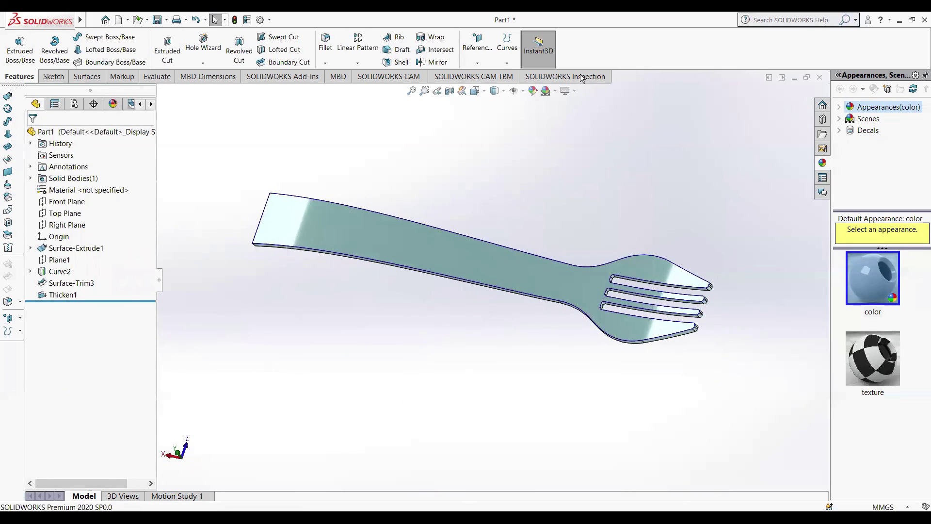